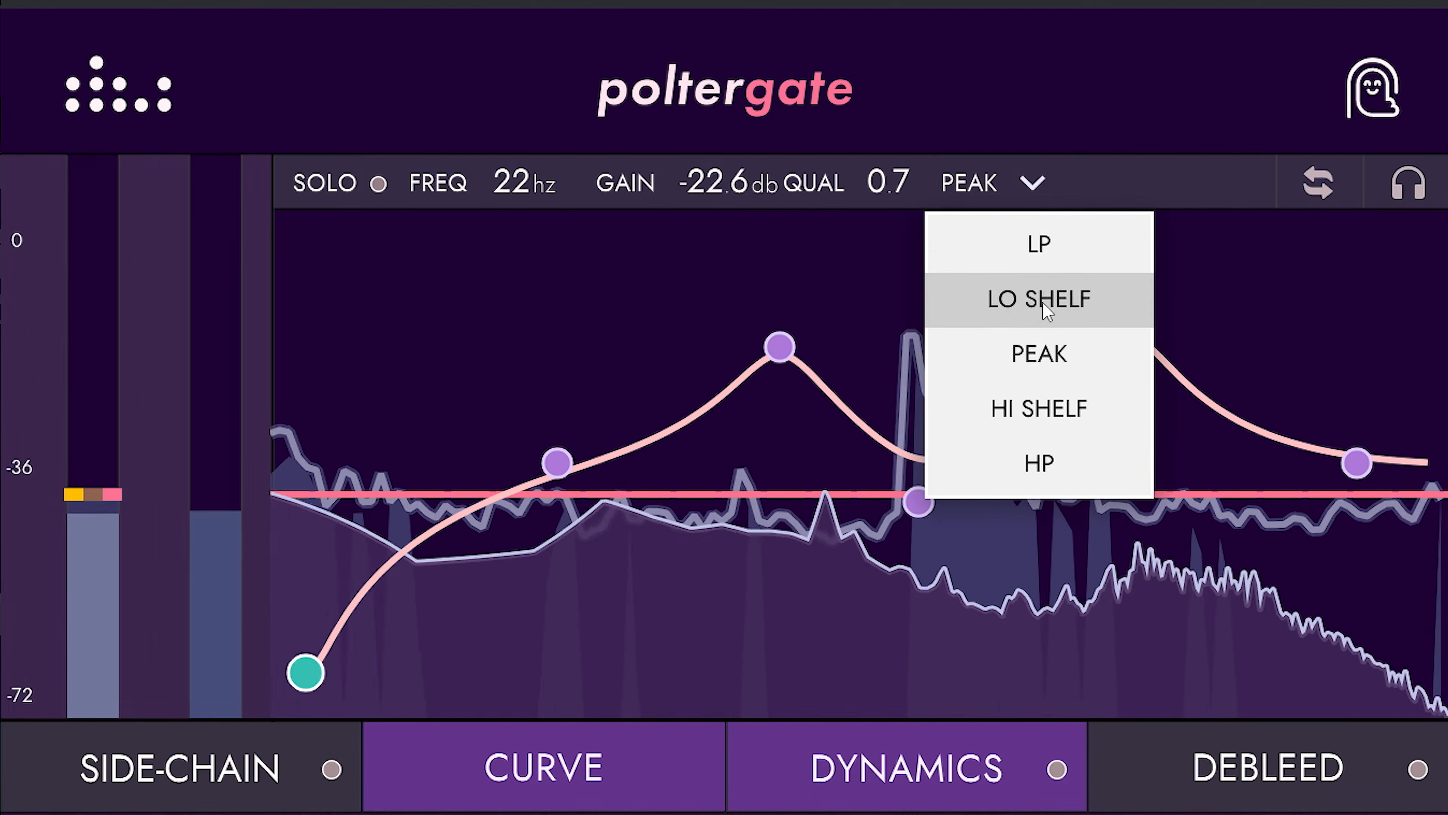
Make the lowest detection band a high-pass at about 436 Hz and move the upper peak to about 6.9 kHz with 15.3 dB gain.
click(1039, 463)
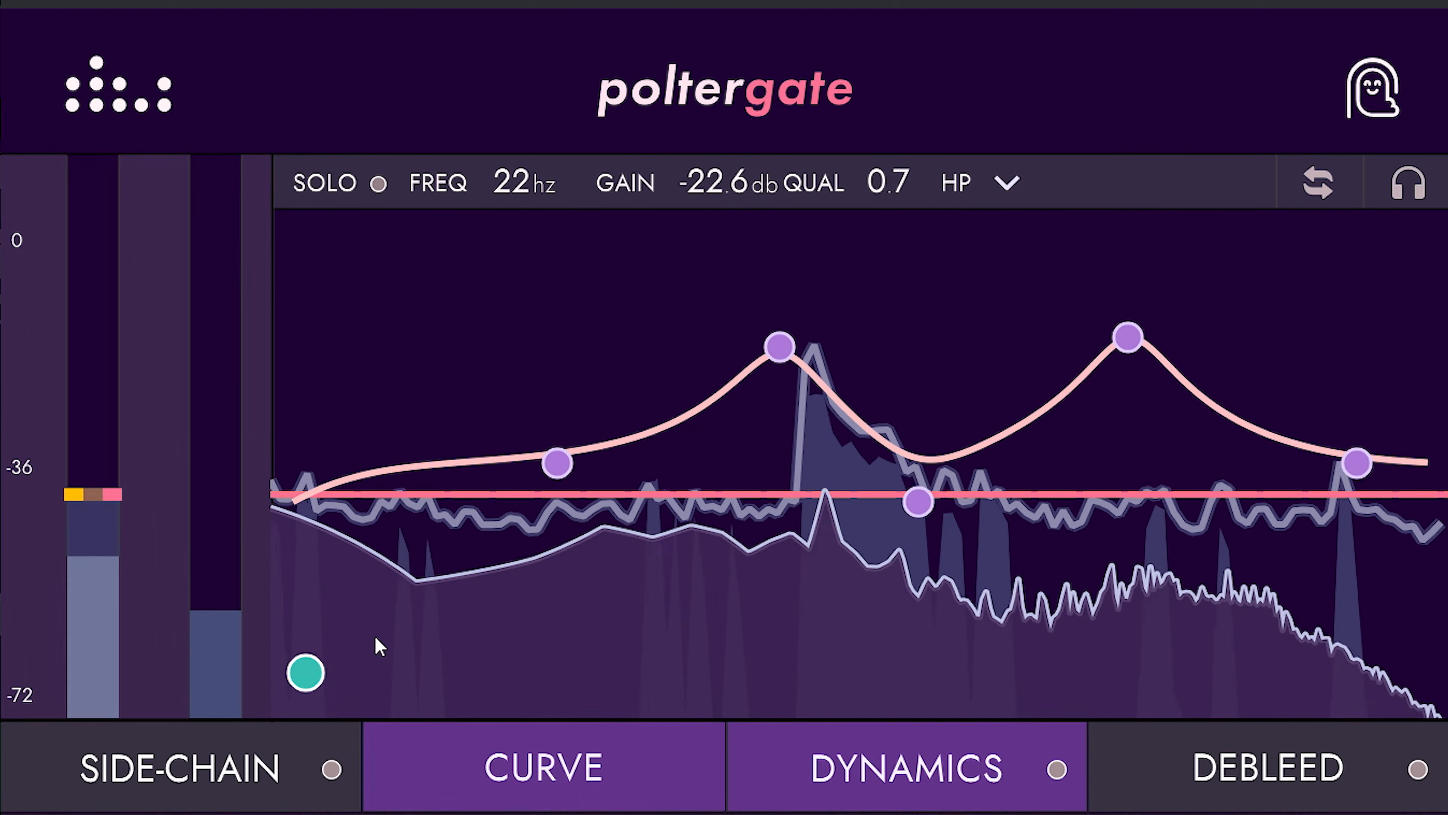
drag(307, 674, 786, 646)
drag(786, 358, 825, 318)
drag(1133, 341, 1258, 327)
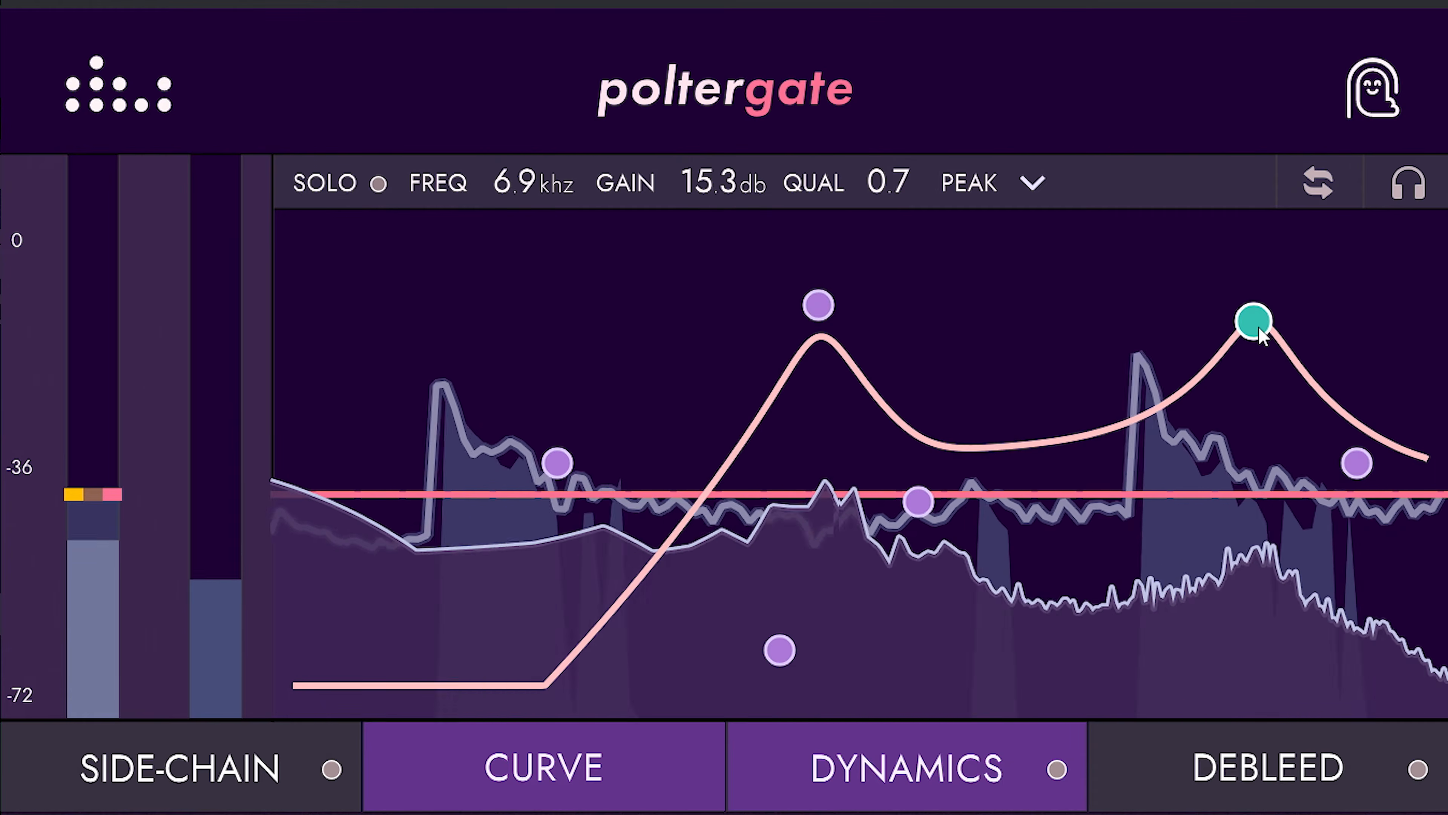
mouse_move(781, 653)
mouse_down()
mouse_move(831, 672)
mouse_move(801, 667)
mouse_up()
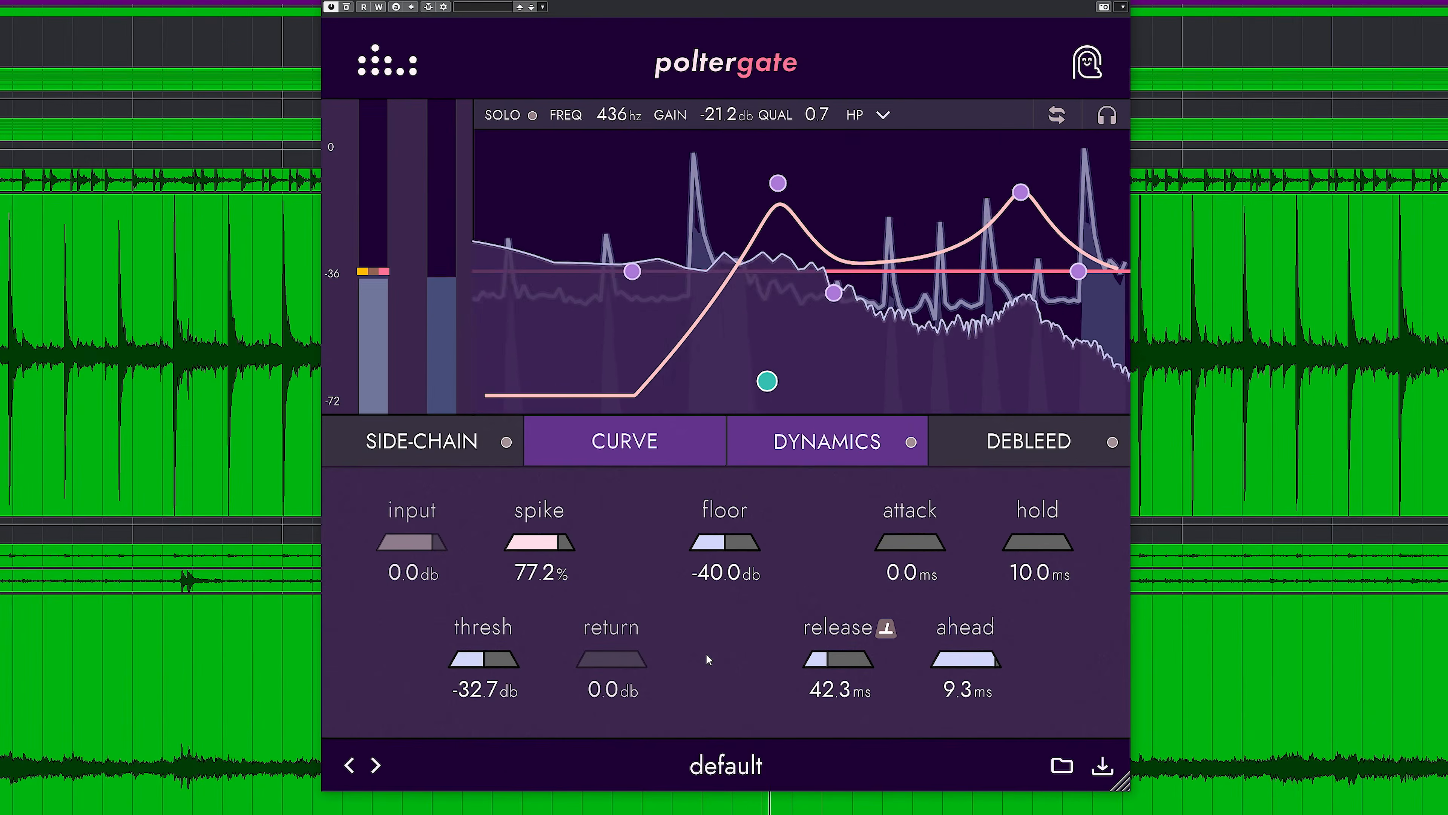
Retune the detection curve's lower peak to about 372 Hz with 16.0 dB gain and raise spike to 100%.
click(758, 263)
mouse_move(780, 186)
mouse_down()
mouse_move(730, 186)
mouse_move(751, 185)
mouse_up()
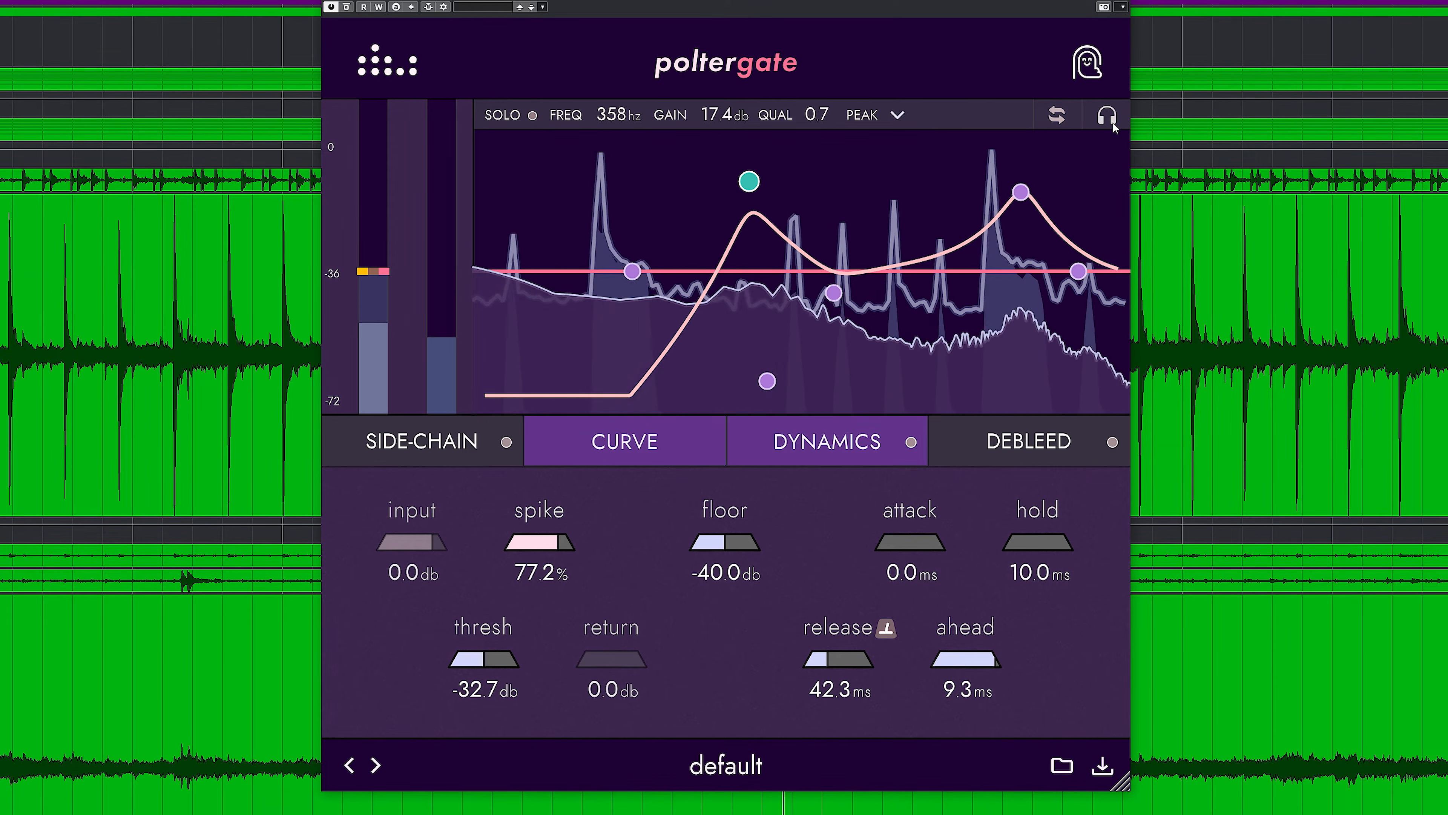
drag(1021, 192, 1026, 193)
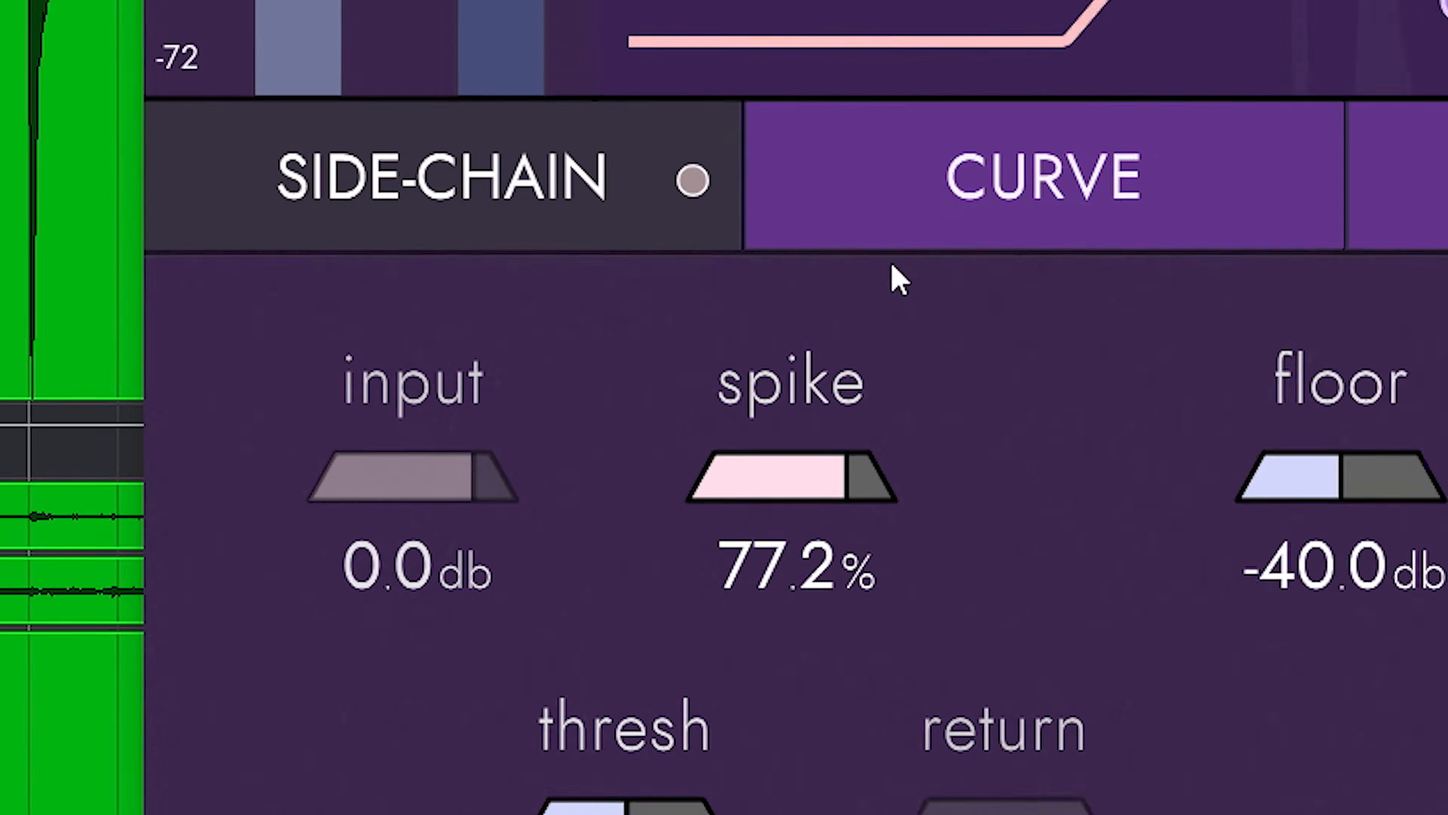
drag(559, 546, 534, 549)
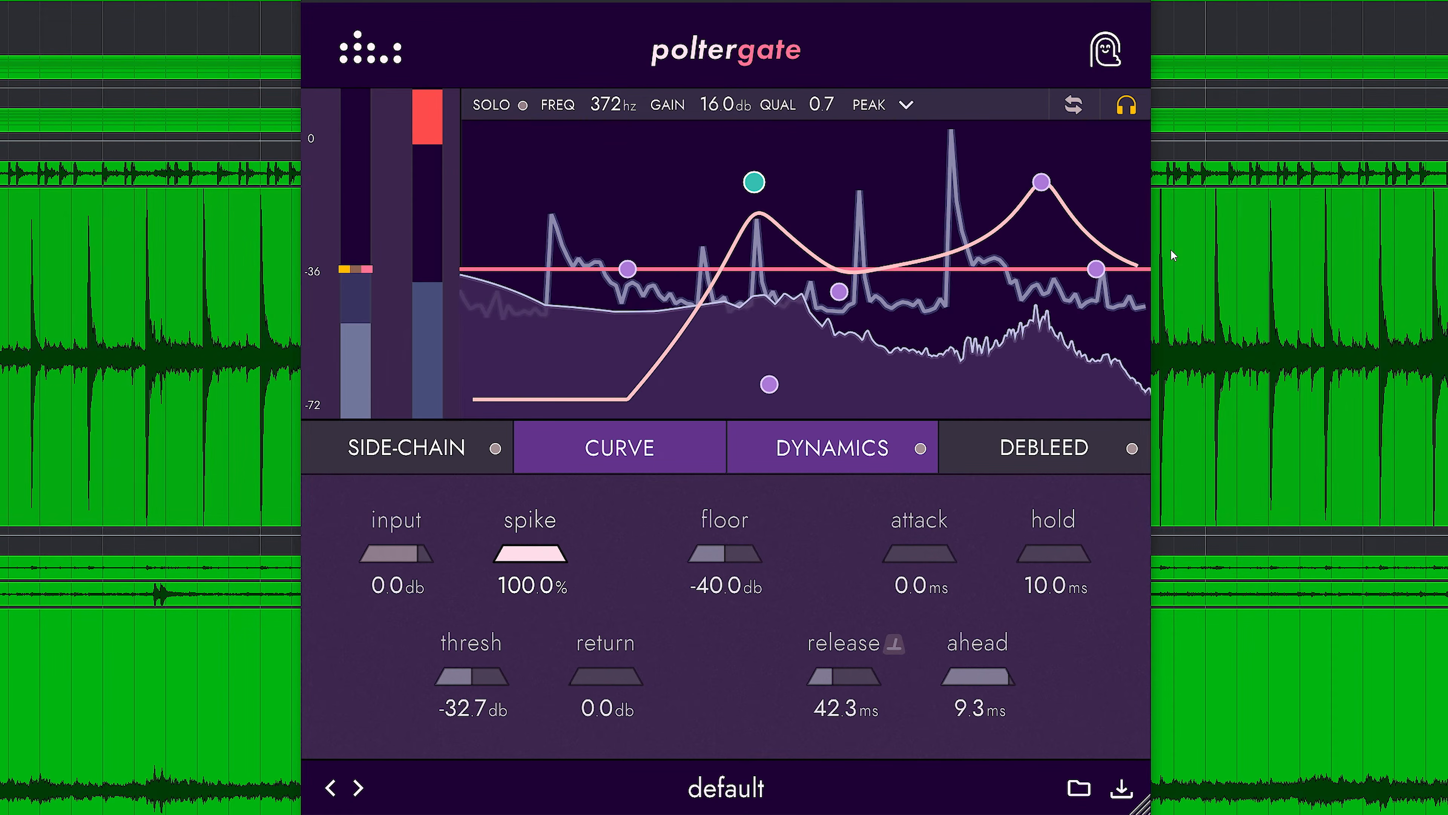
Stop auditioning the detection signal and flatten the upper peak, leaving the lower peak at 436 Hz with 18.8 dB gain.
click(1127, 107)
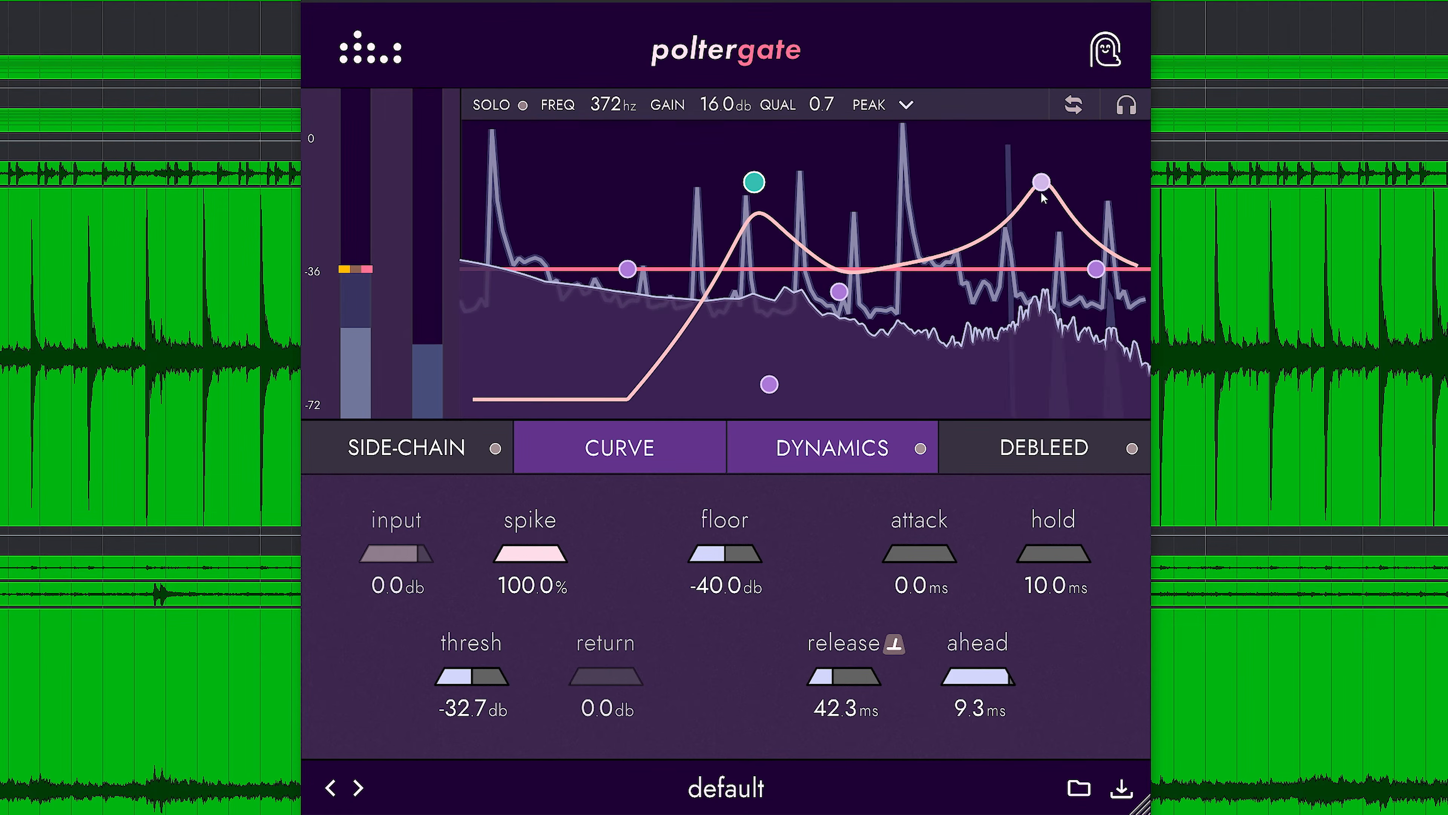
drag(1022, 259, 1019, 283)
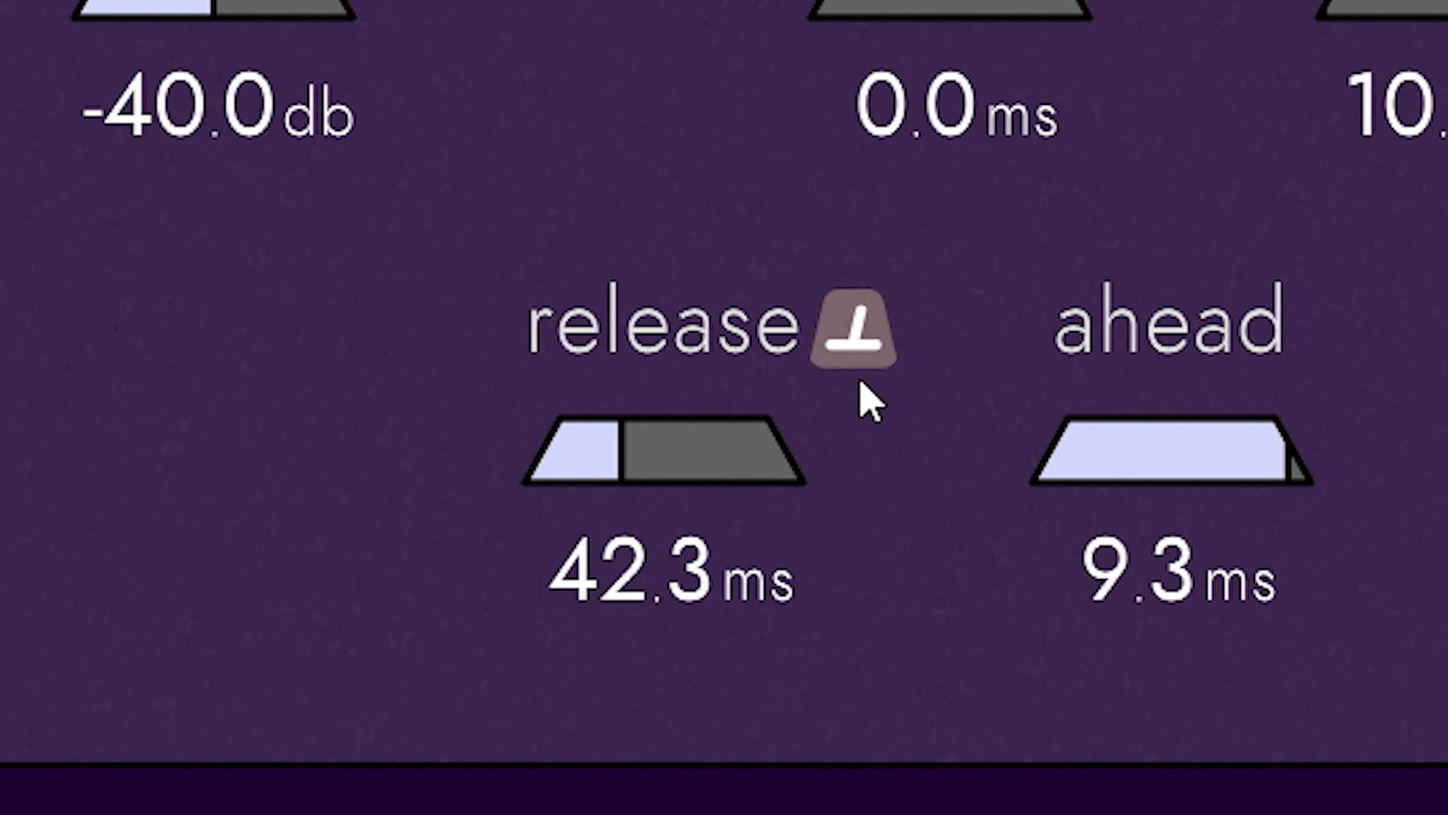
Try tempo sync on the gate's release, return it to milliseconds, and lengthen the release to 553.4 ms.
click(853, 343)
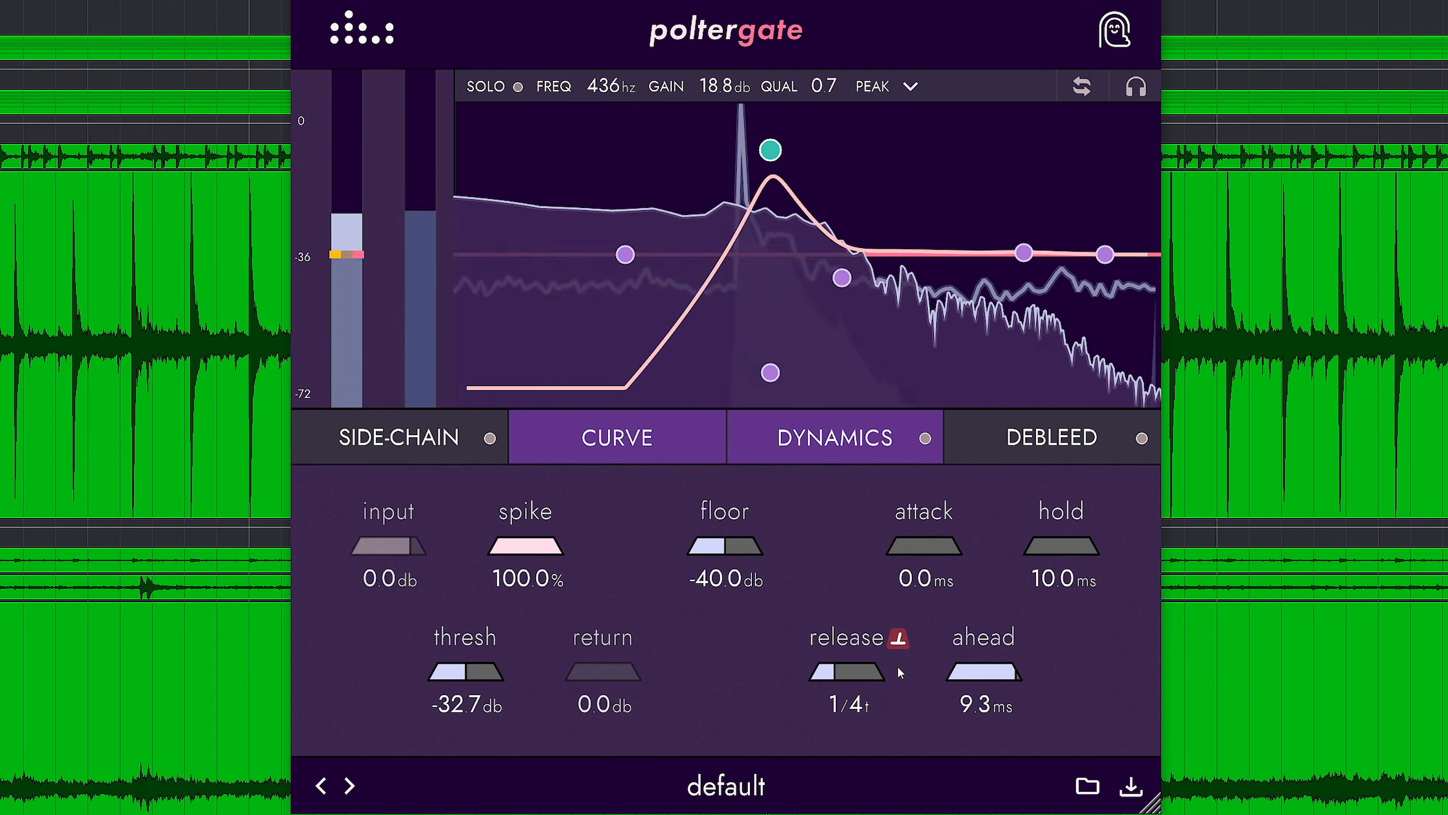
click(900, 642)
drag(840, 679, 853, 680)
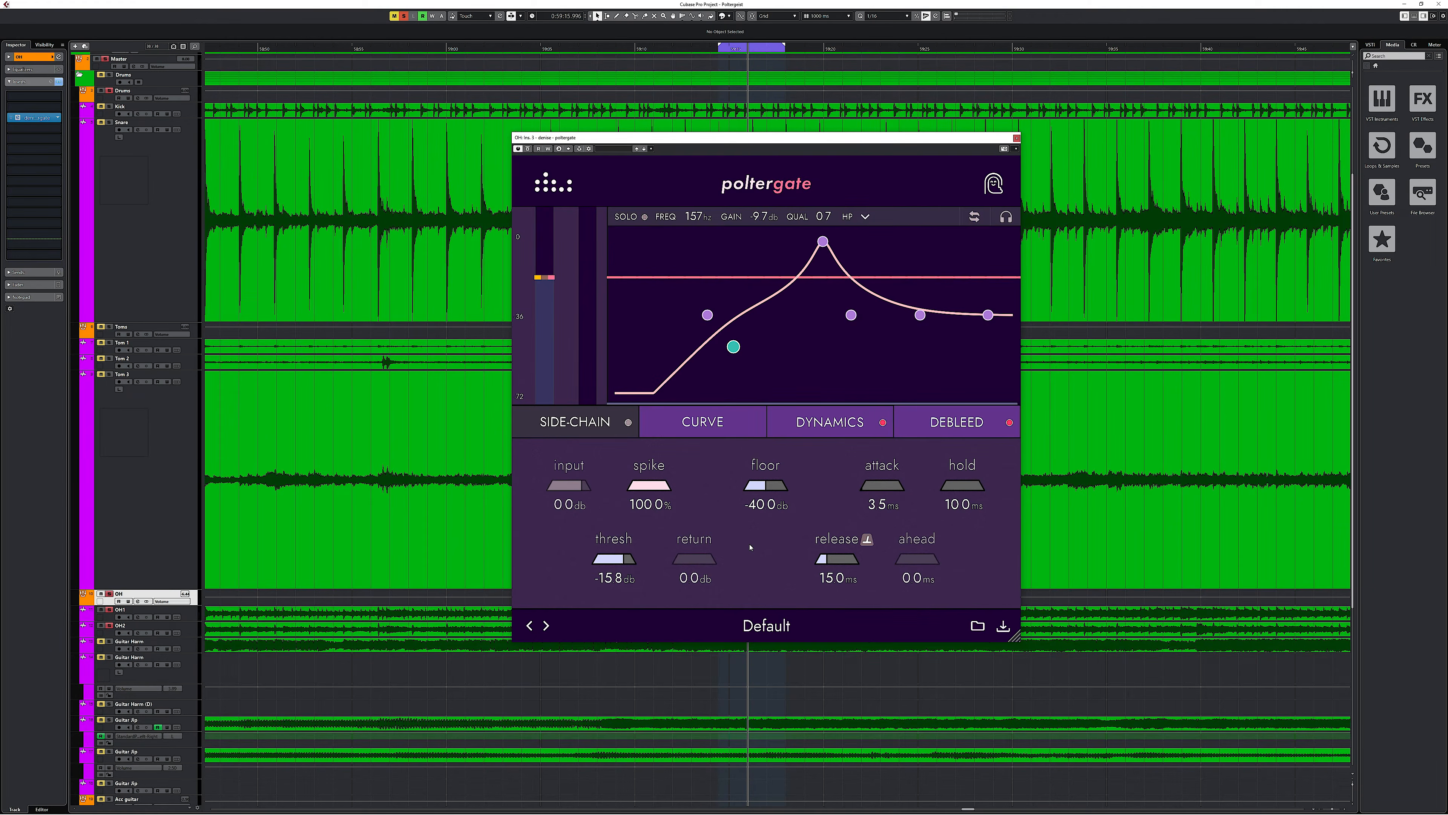
Start playback and toggle the inverted gate mode on the OH track's poltergate.
key(space)
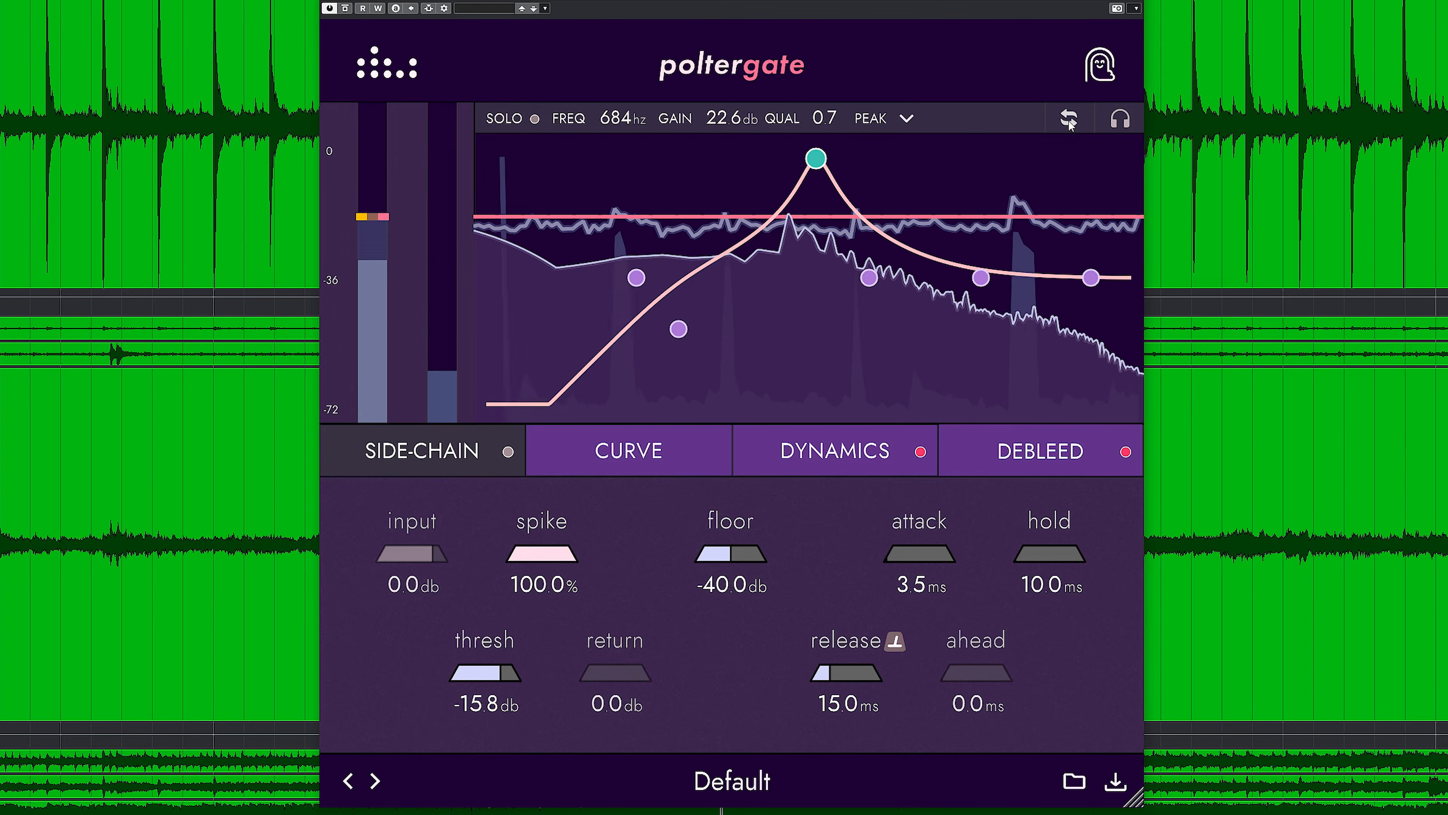
click(1068, 118)
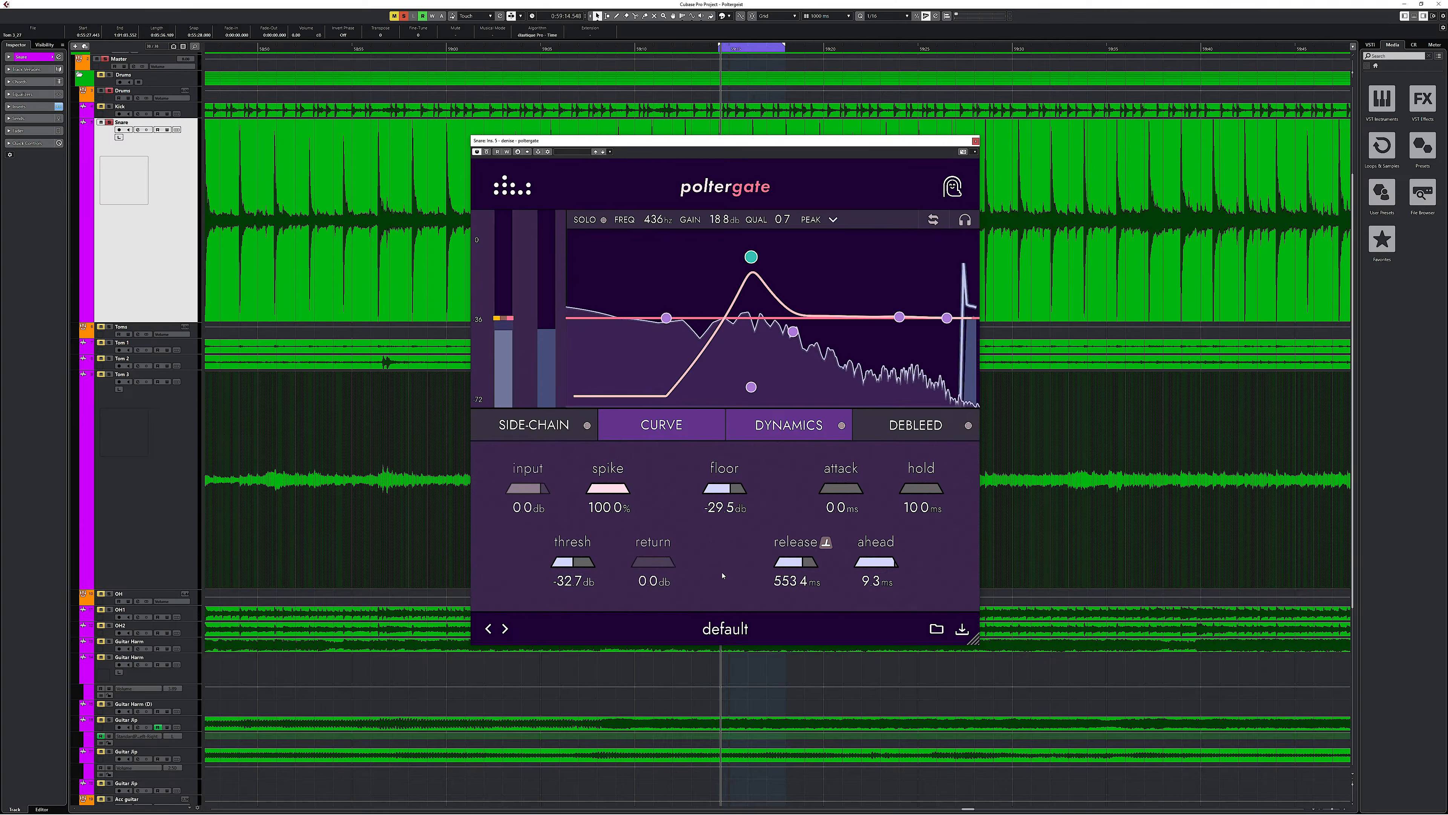
Enable the snare gate's Dynamics section and set punch to 31.8%, fat to 39.0% and the fat attack to 19.9%.
click(777, 437)
click(841, 426)
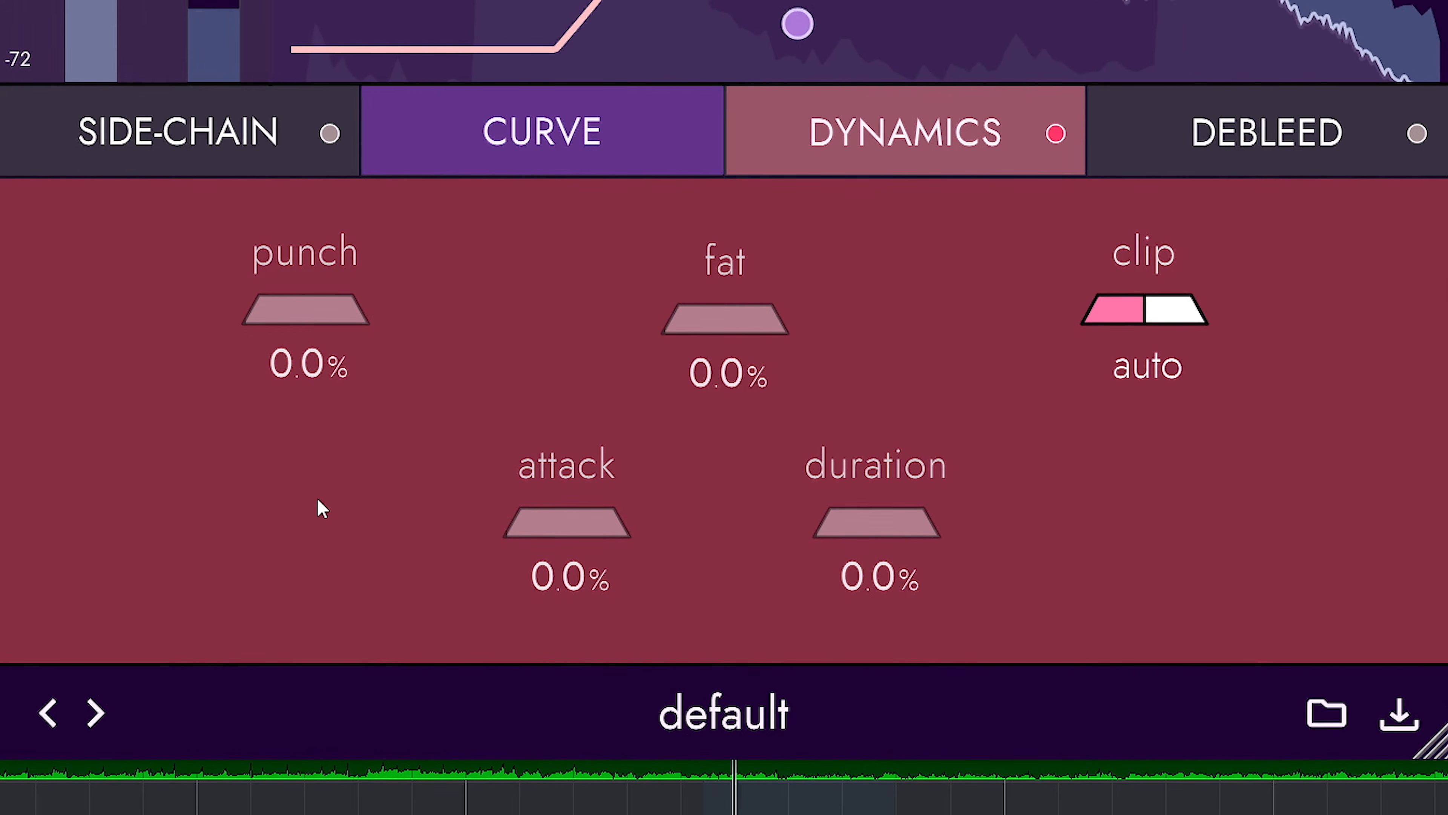
drag(310, 313, 424, 331)
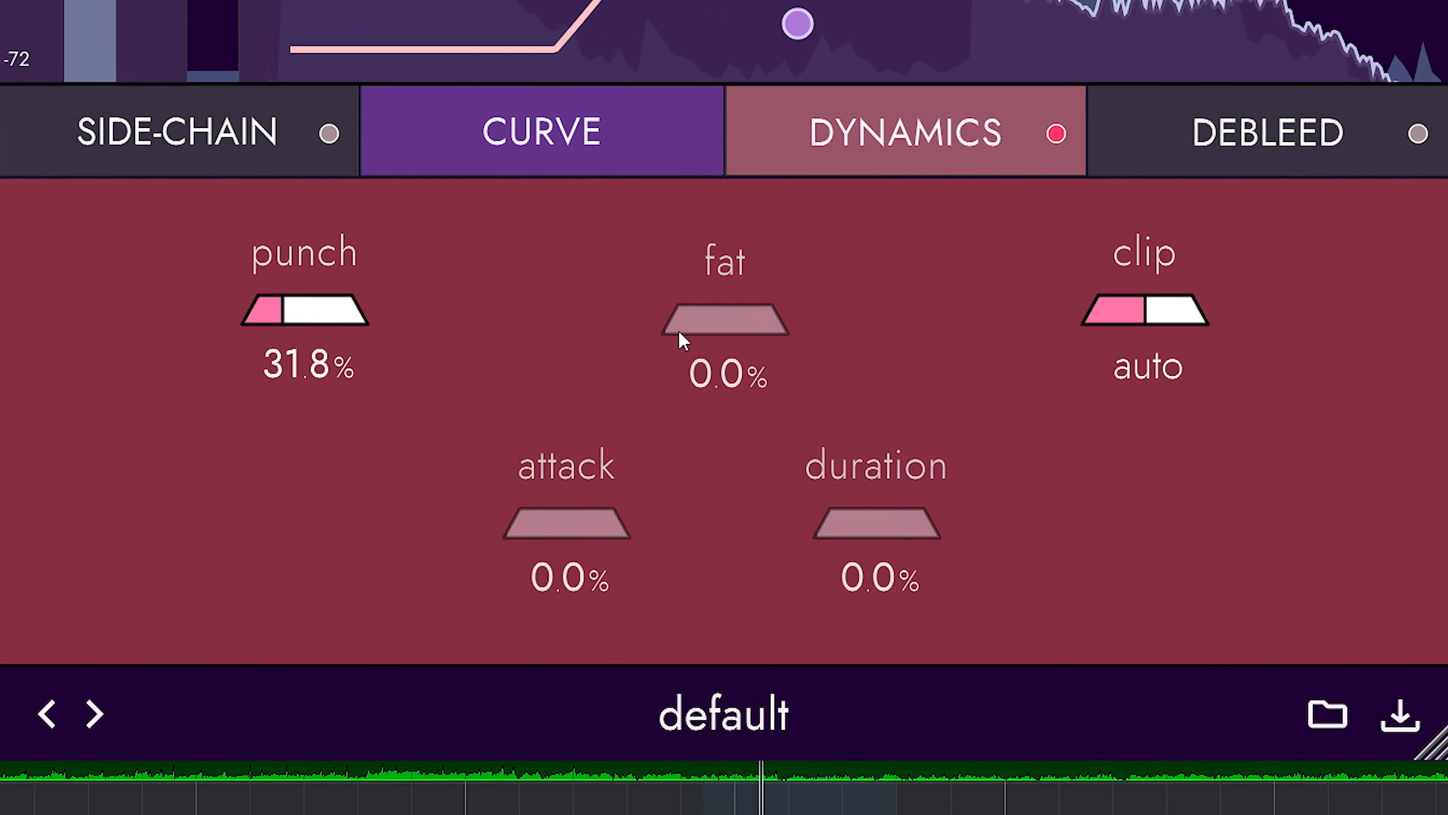
drag(679, 330, 1121, 356)
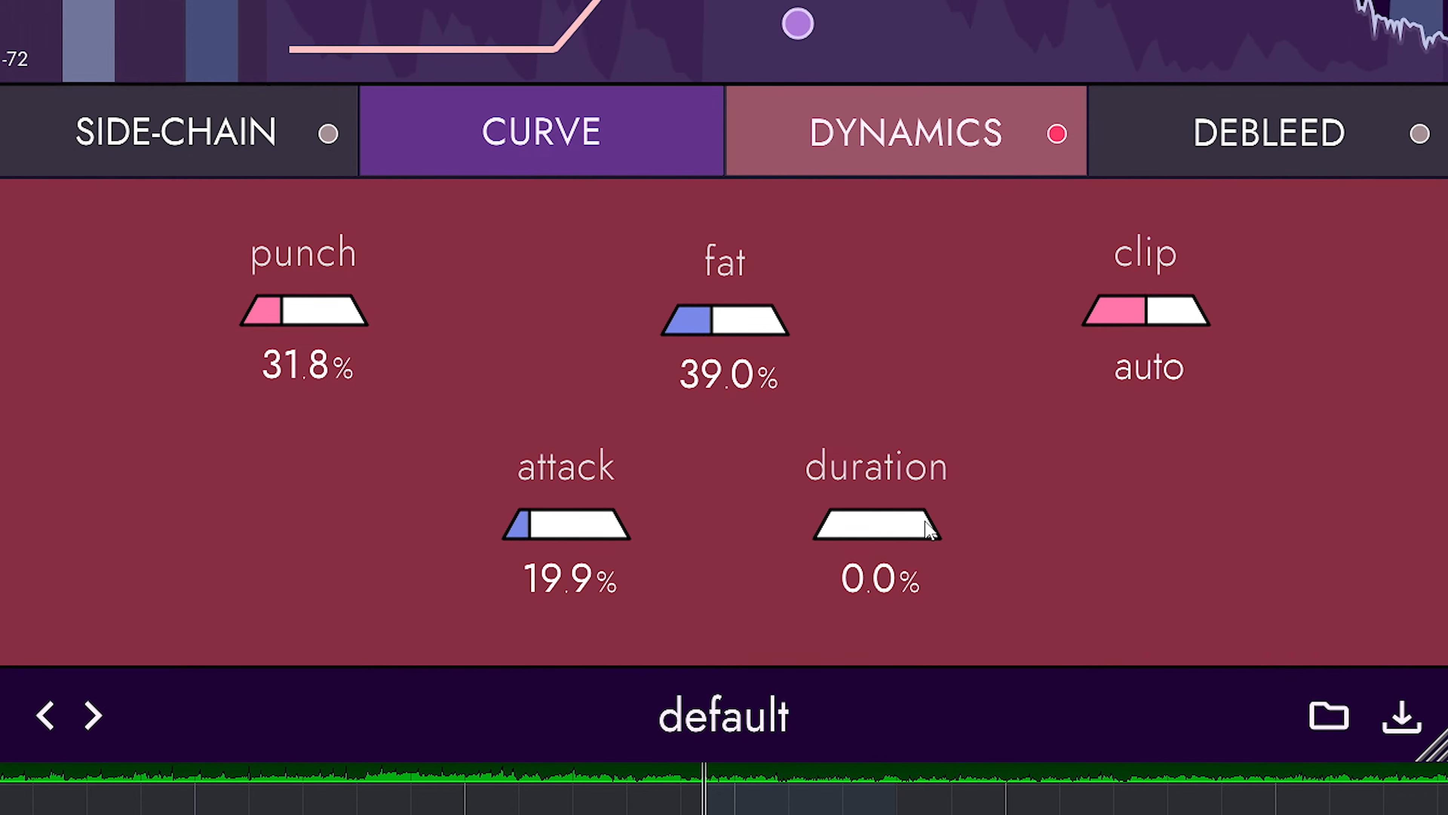
Readjust the Dynamics section to punch 34.1%, fat 57.7% and duration 72.3%, and compare the sound with it bypassed.
drag(1059, 525, 1075, 525)
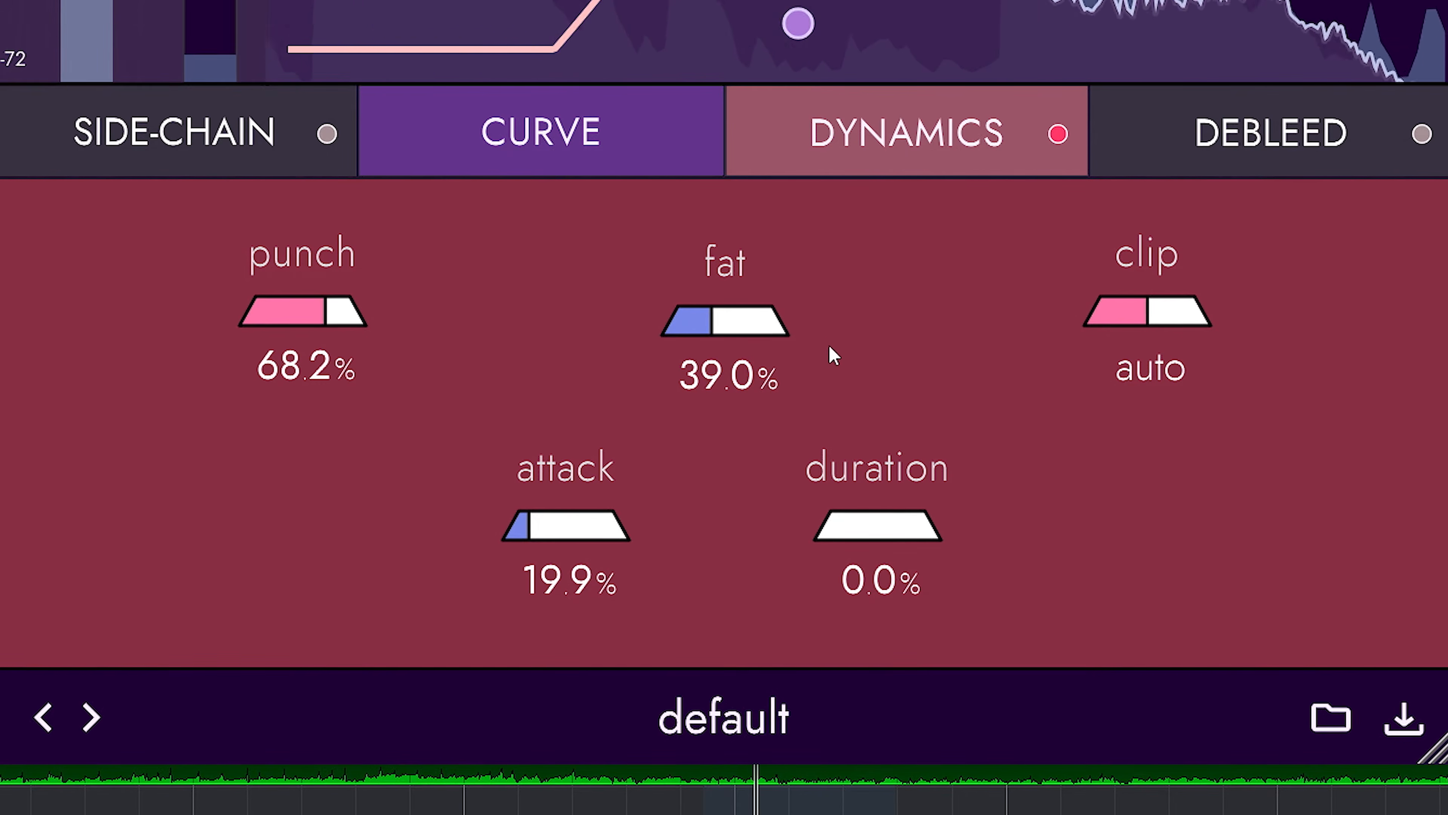
drag(788, 337, 813, 341)
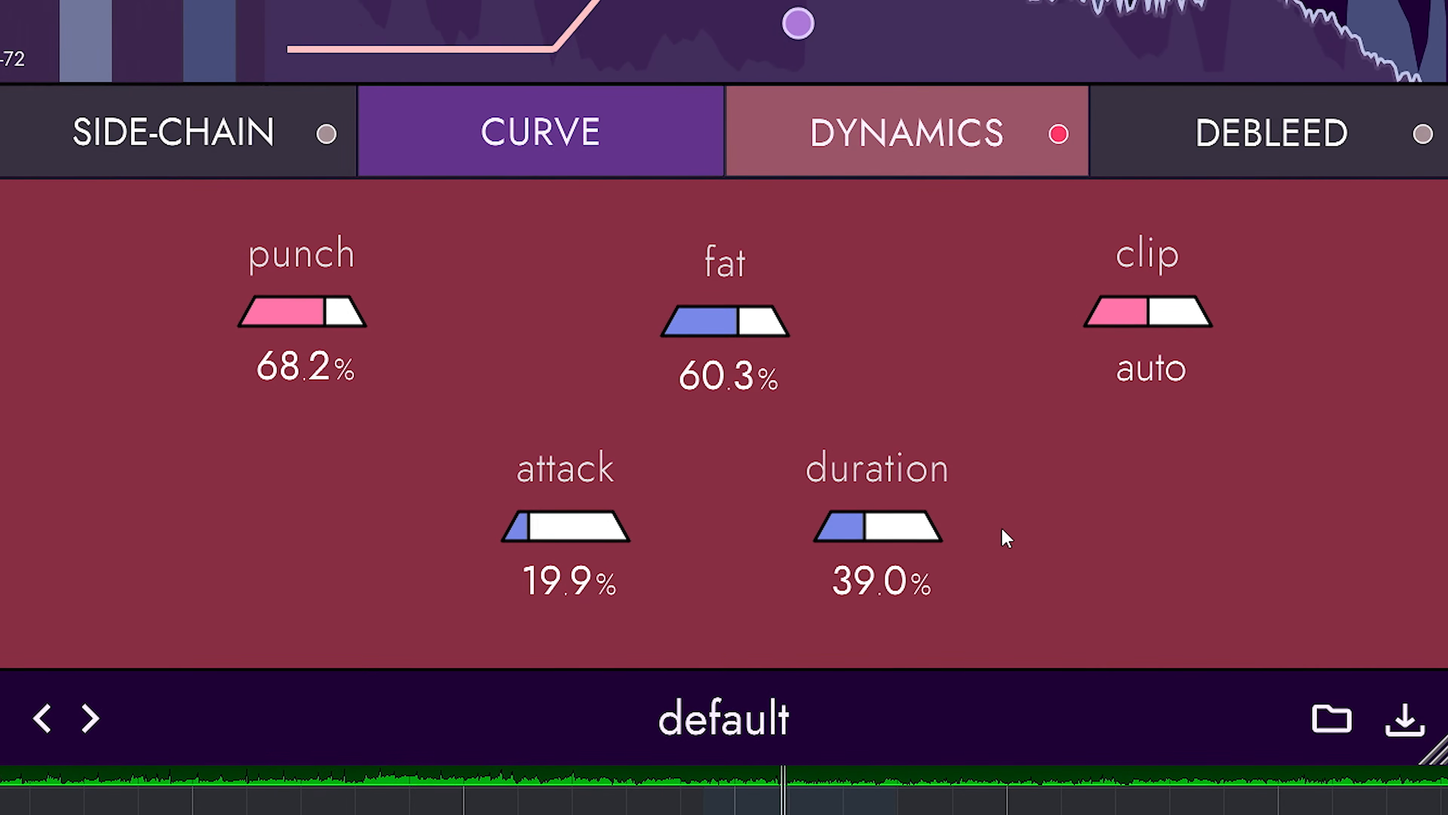
drag(1085, 542, 940, 445)
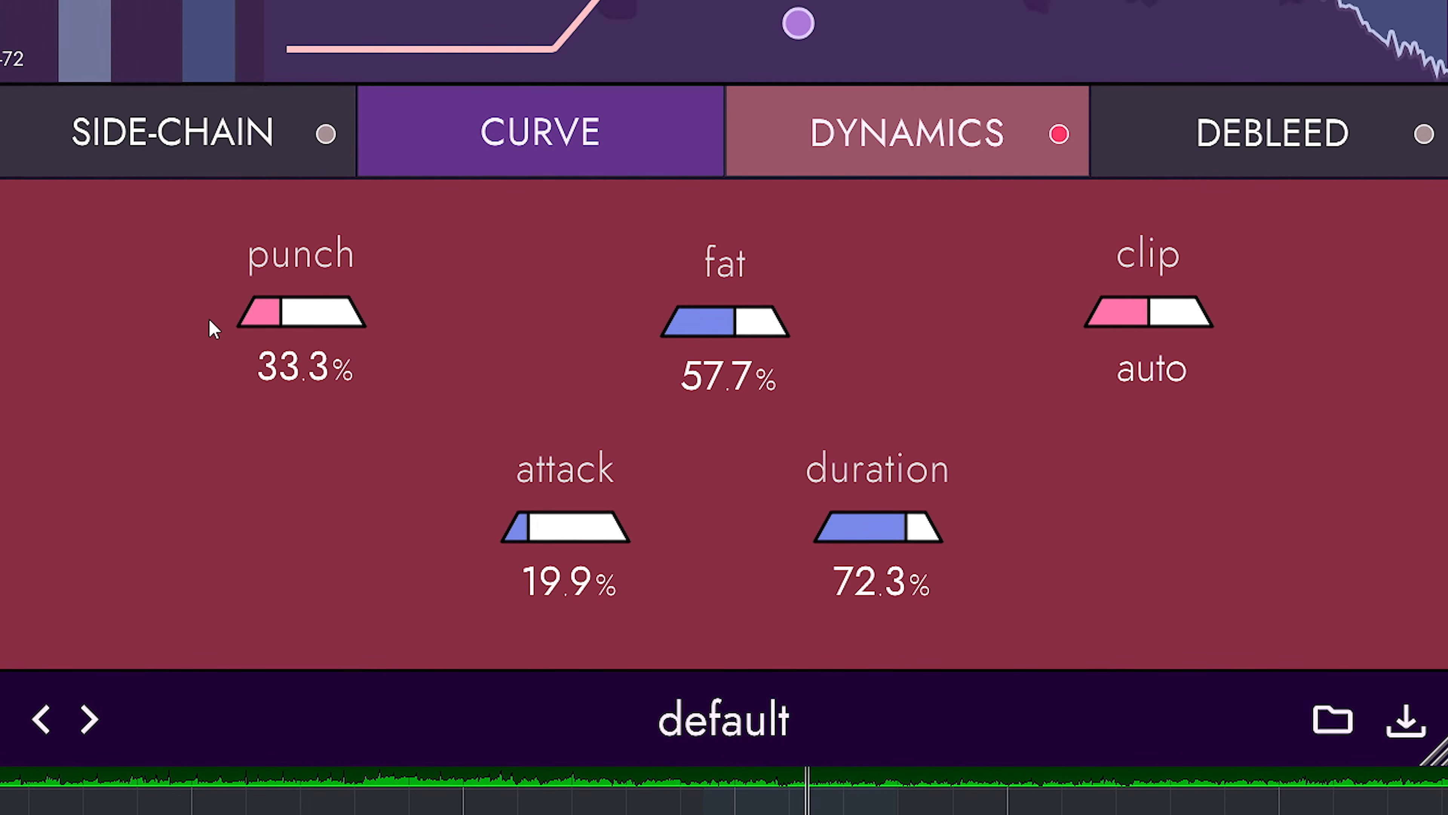
drag(188, 323, 210, 325)
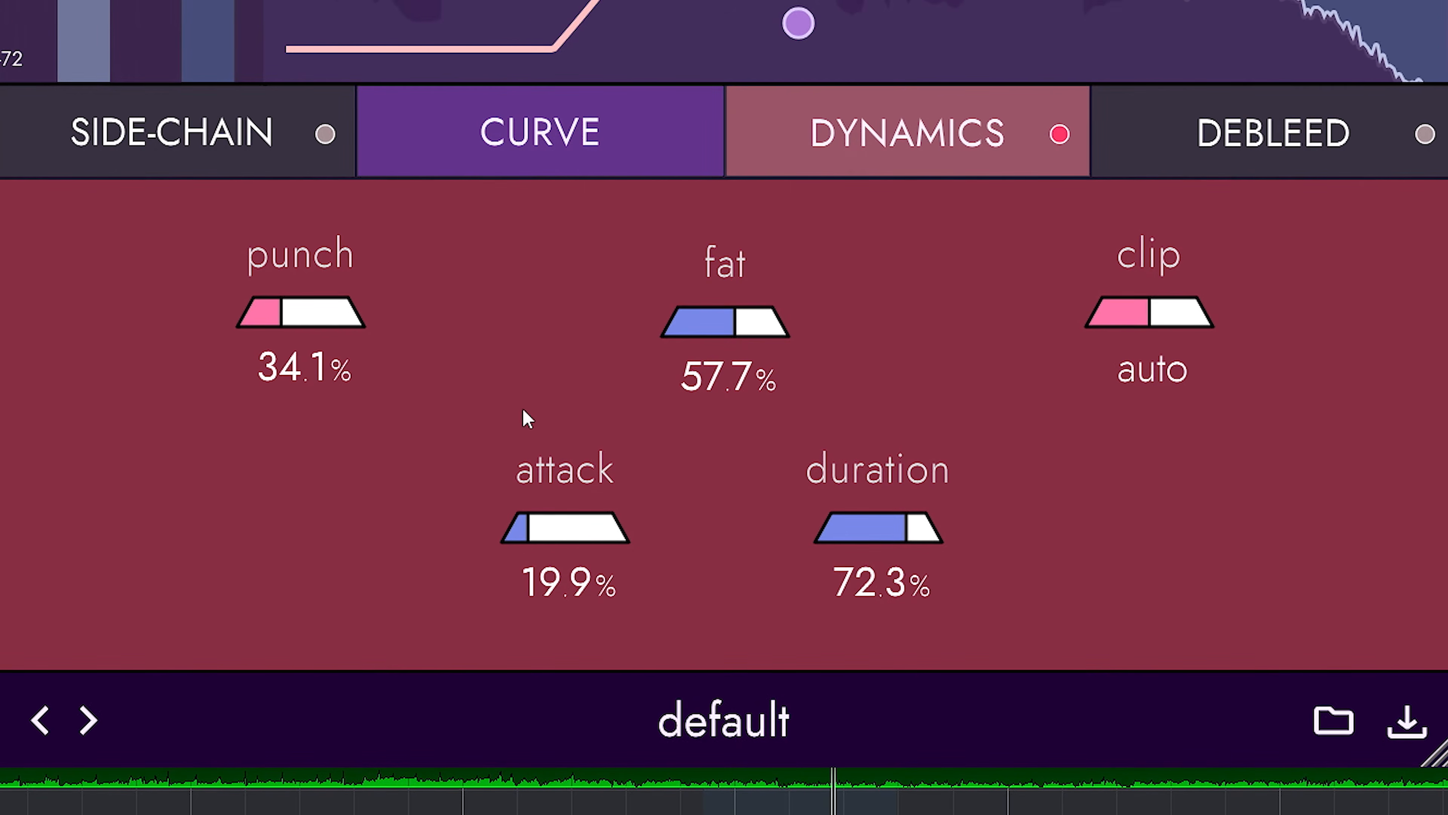
click(1060, 135)
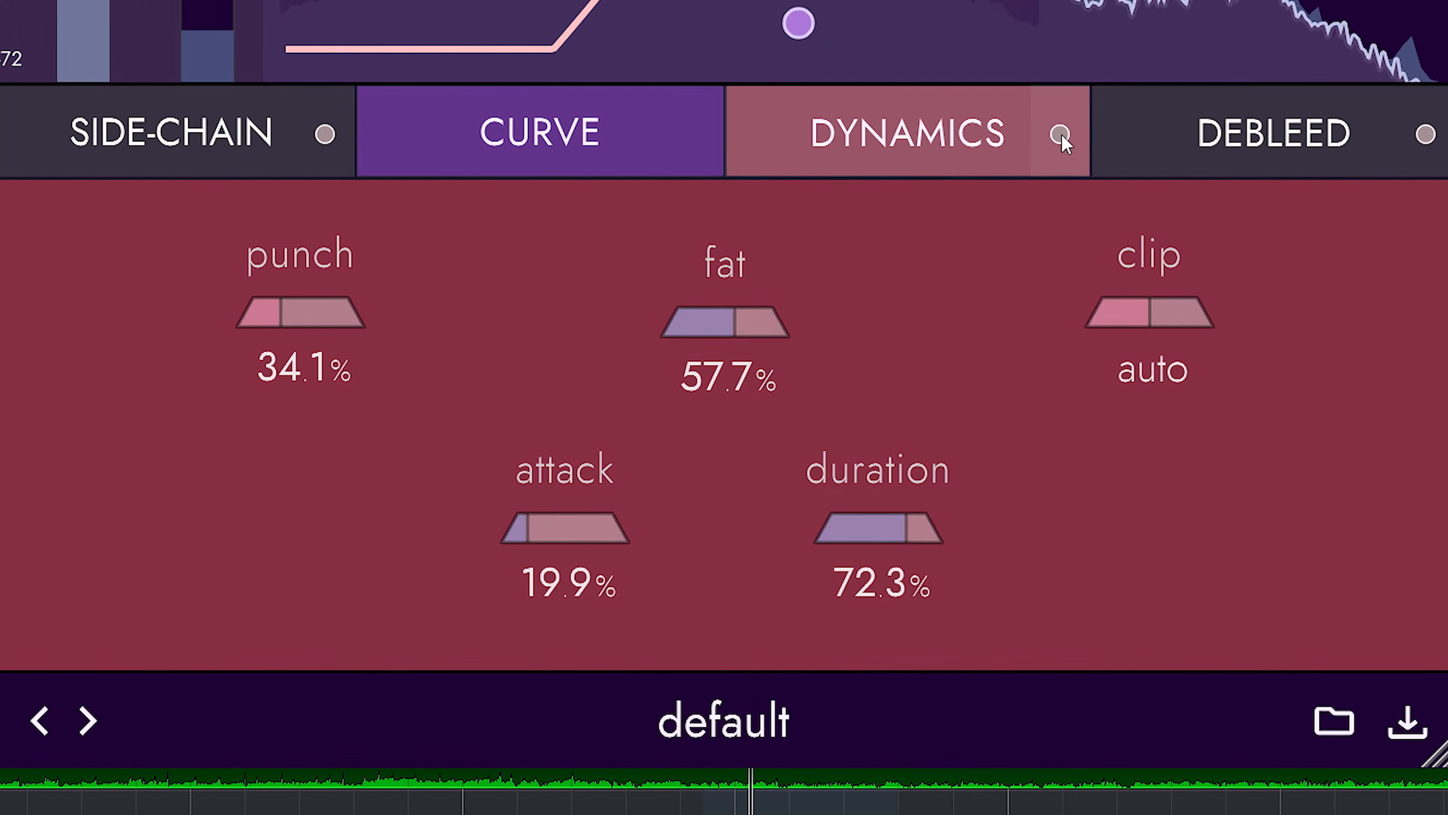
click(1061, 135)
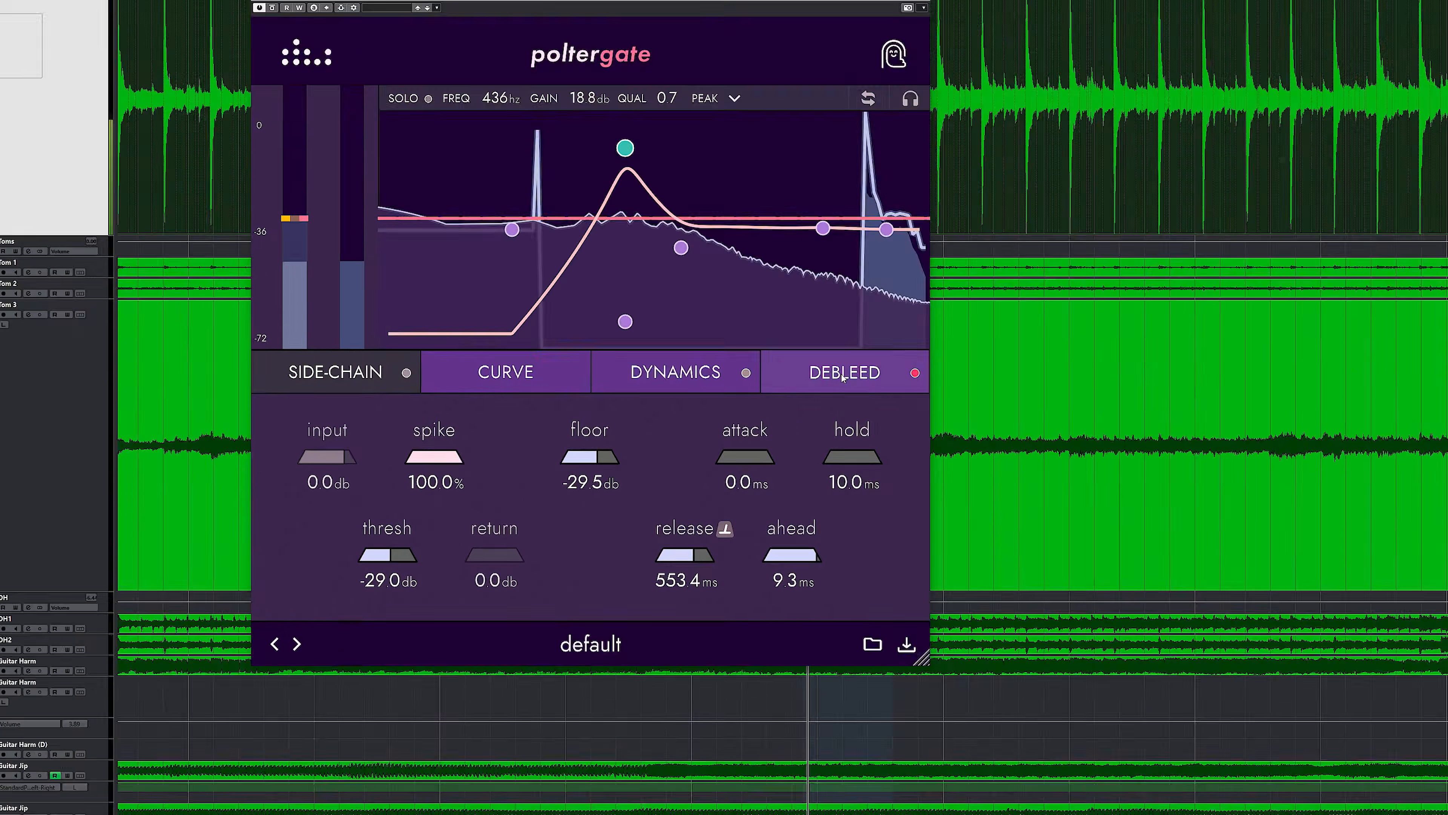
Show the snare gate's Debleed settings and raise the lp amount.
click(766, 424)
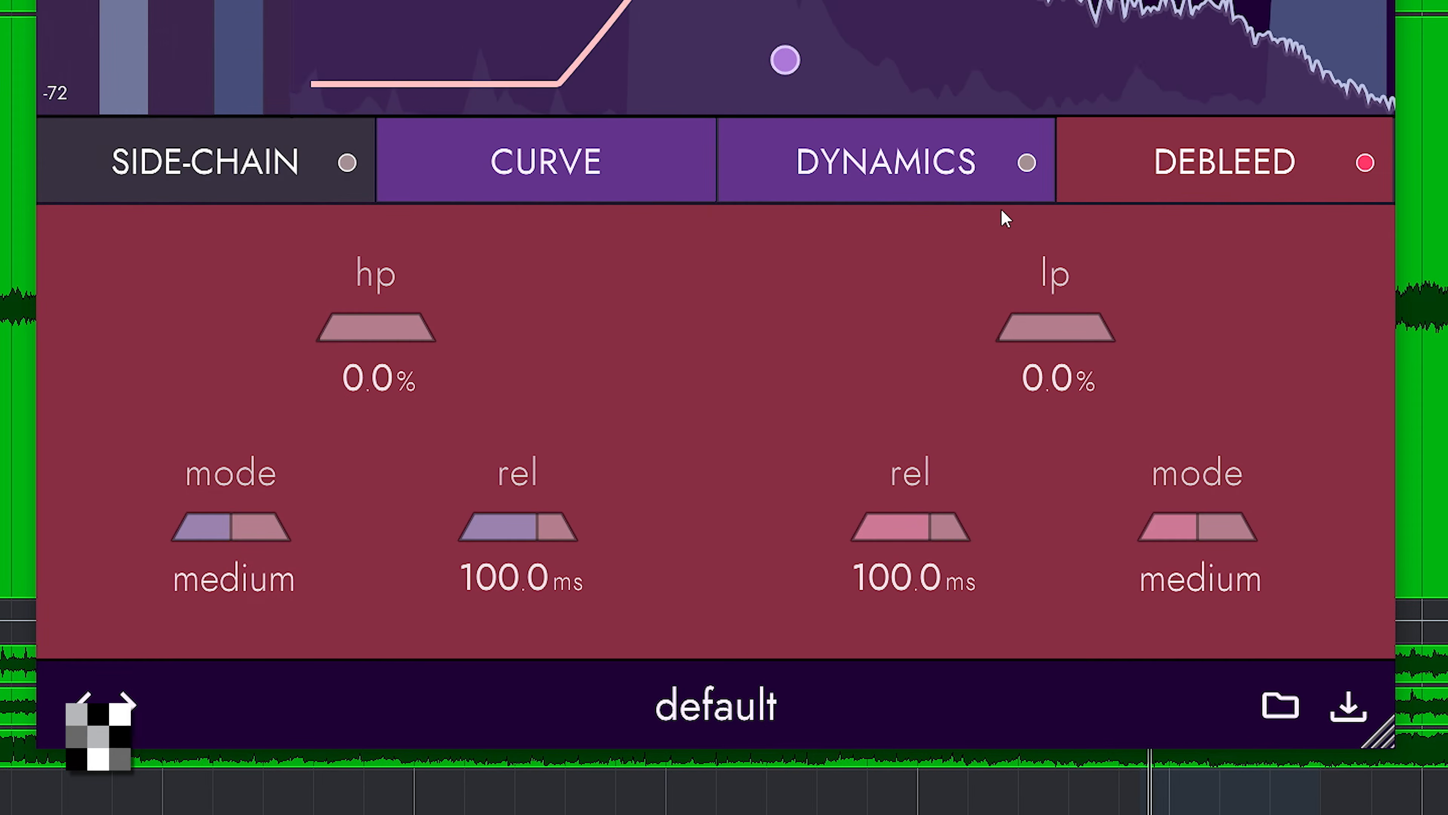
click(1032, 194)
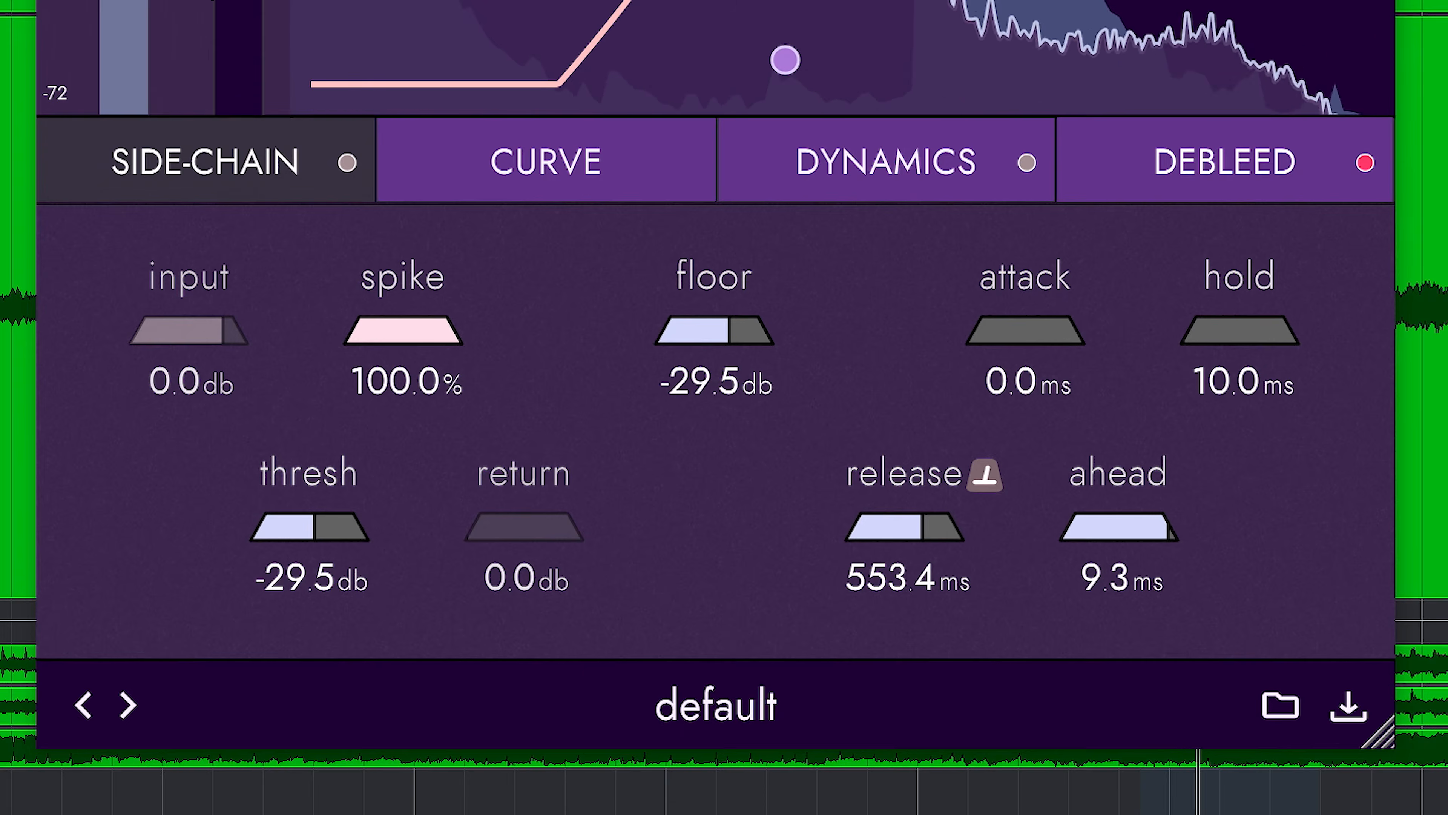
click(1118, 165)
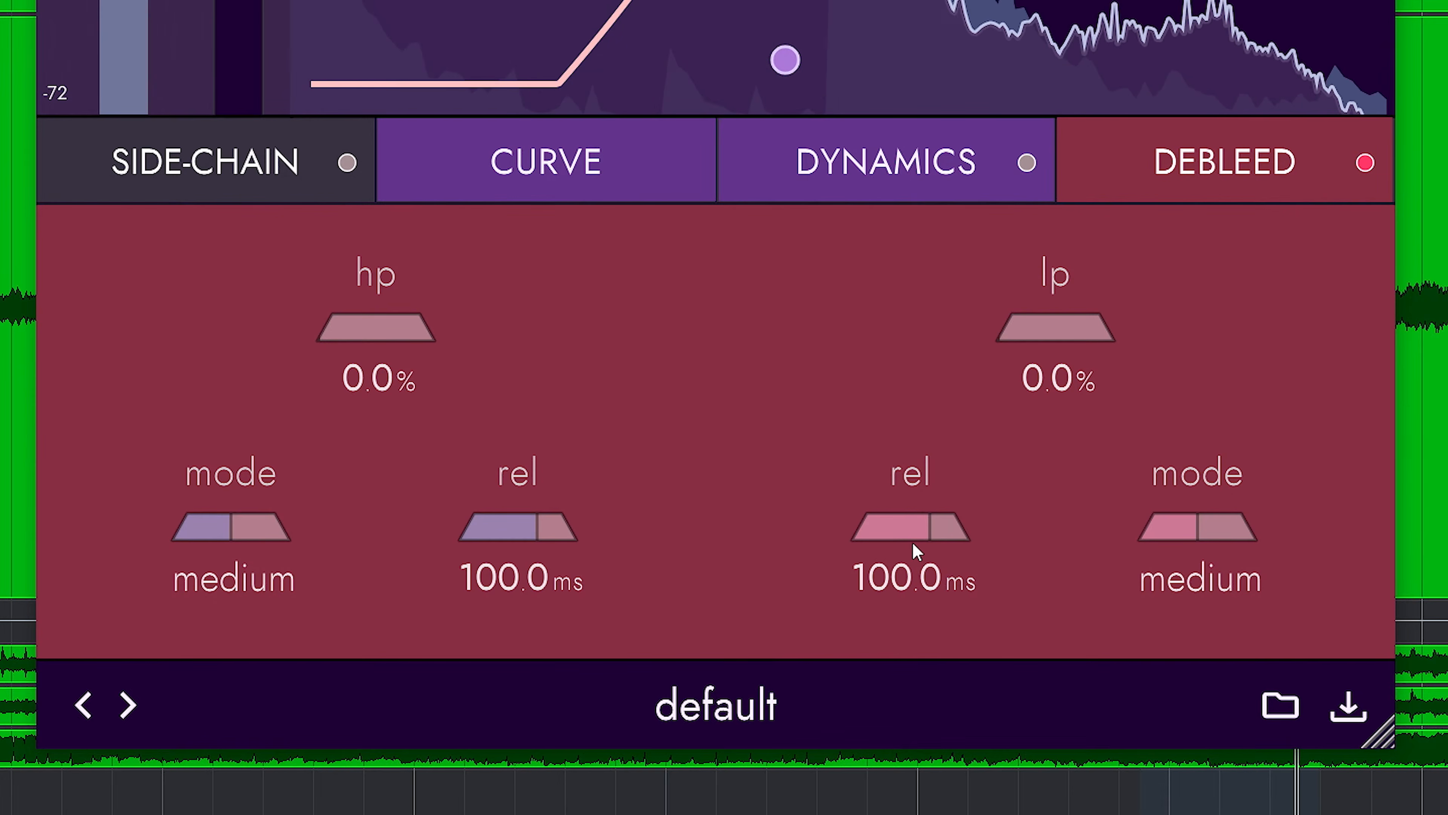
drag(1095, 345, 1211, 336)
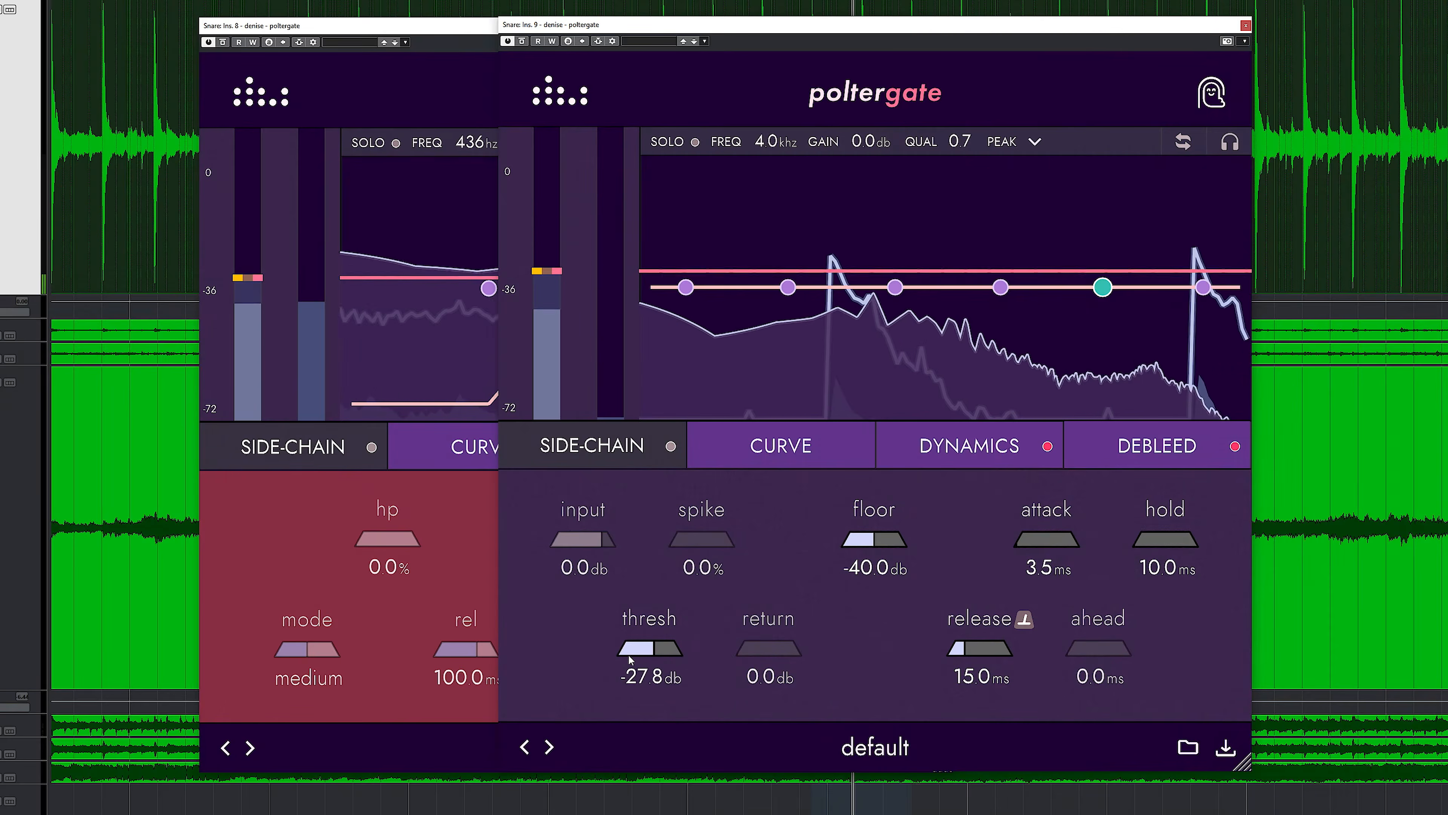
On the second snare gate, set the threshold to -35.7 dB and the Debleed lp amount to 93.6%.
drag(628, 654, 614, 658)
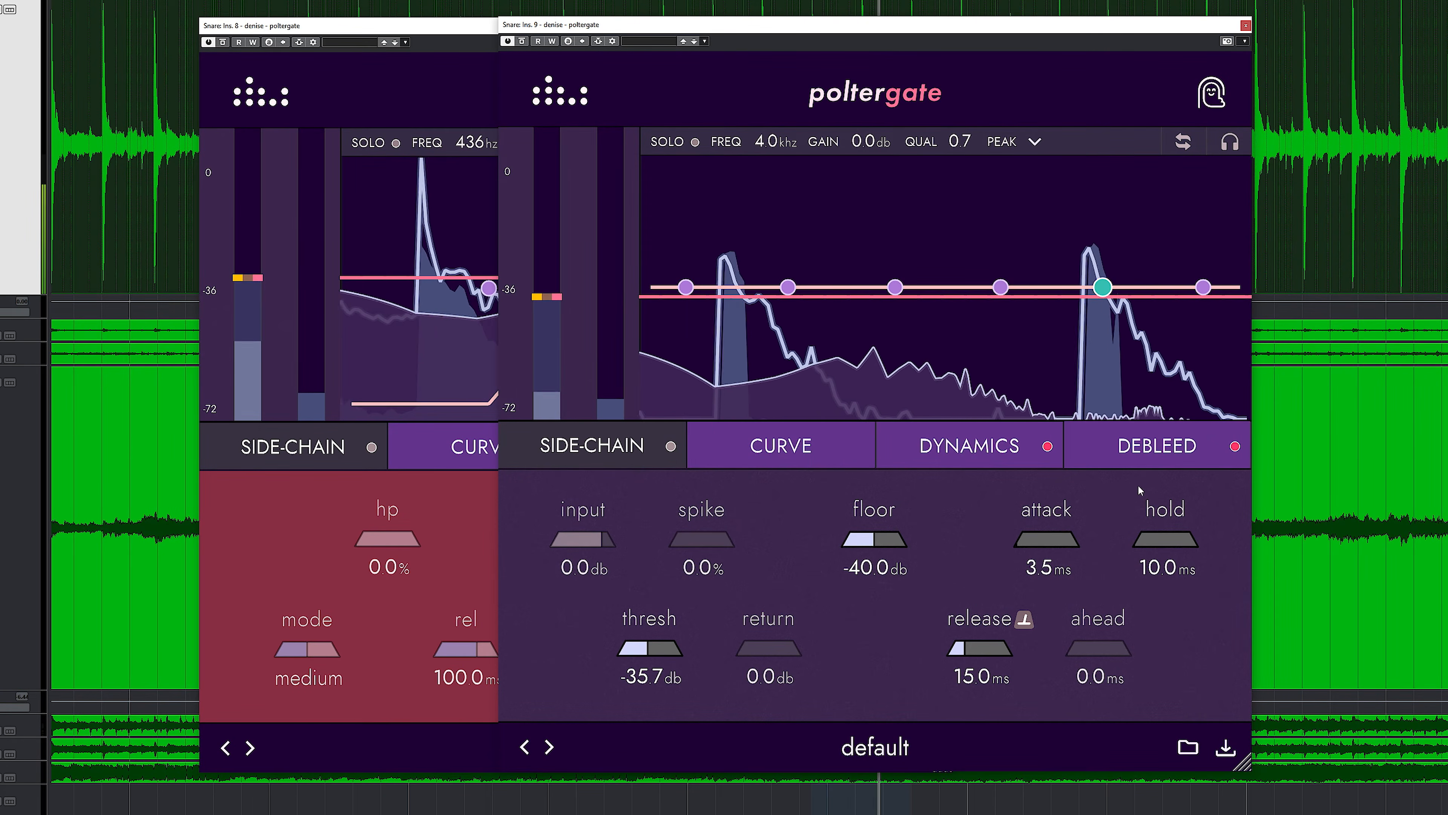
click(1154, 460)
drag(1072, 543, 1198, 533)
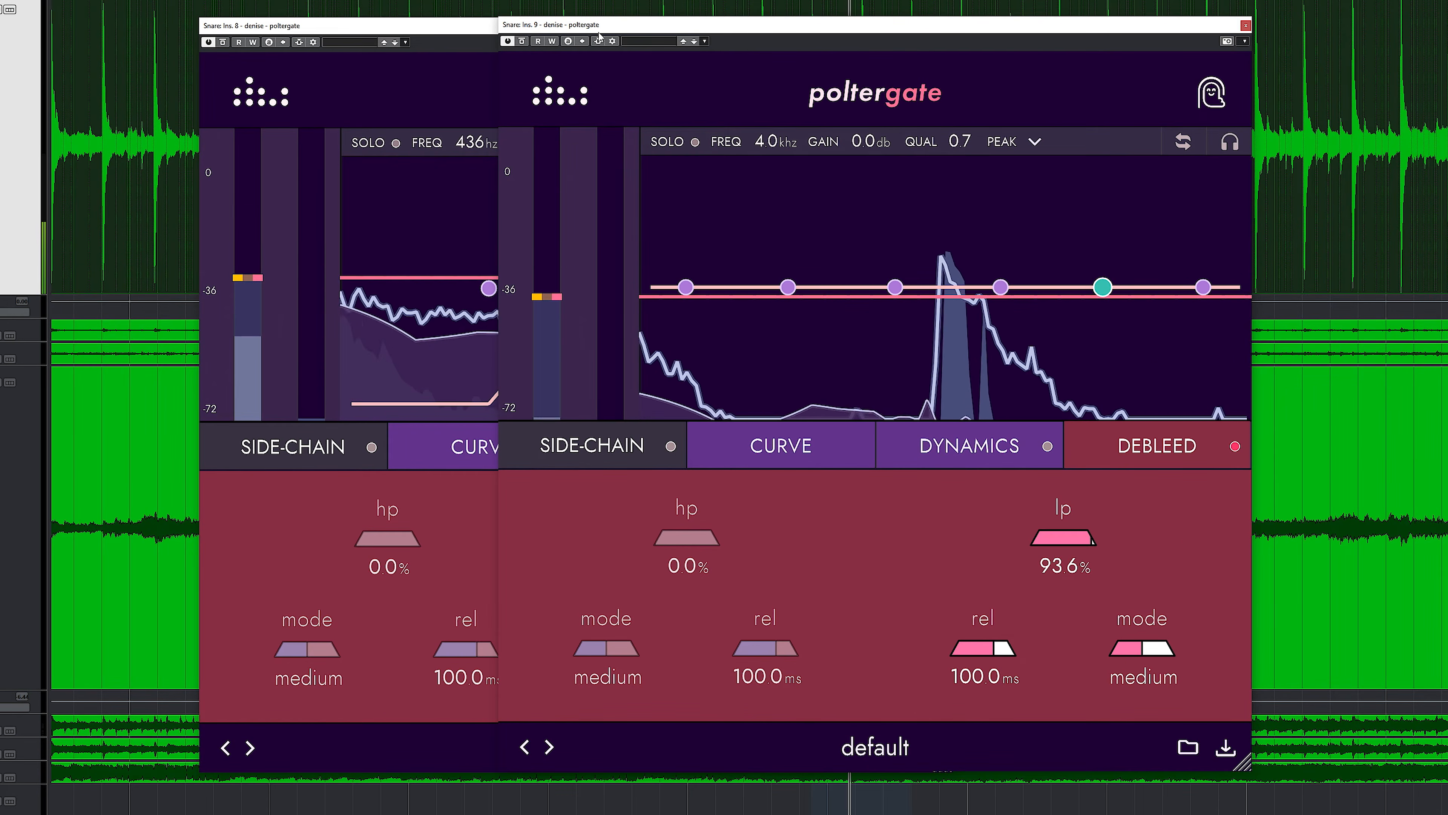
Return to the second snare gate's main controls and set the threshold to -35.4 dB and the release to 459.0 ms.
click(434, 25)
click(946, 26)
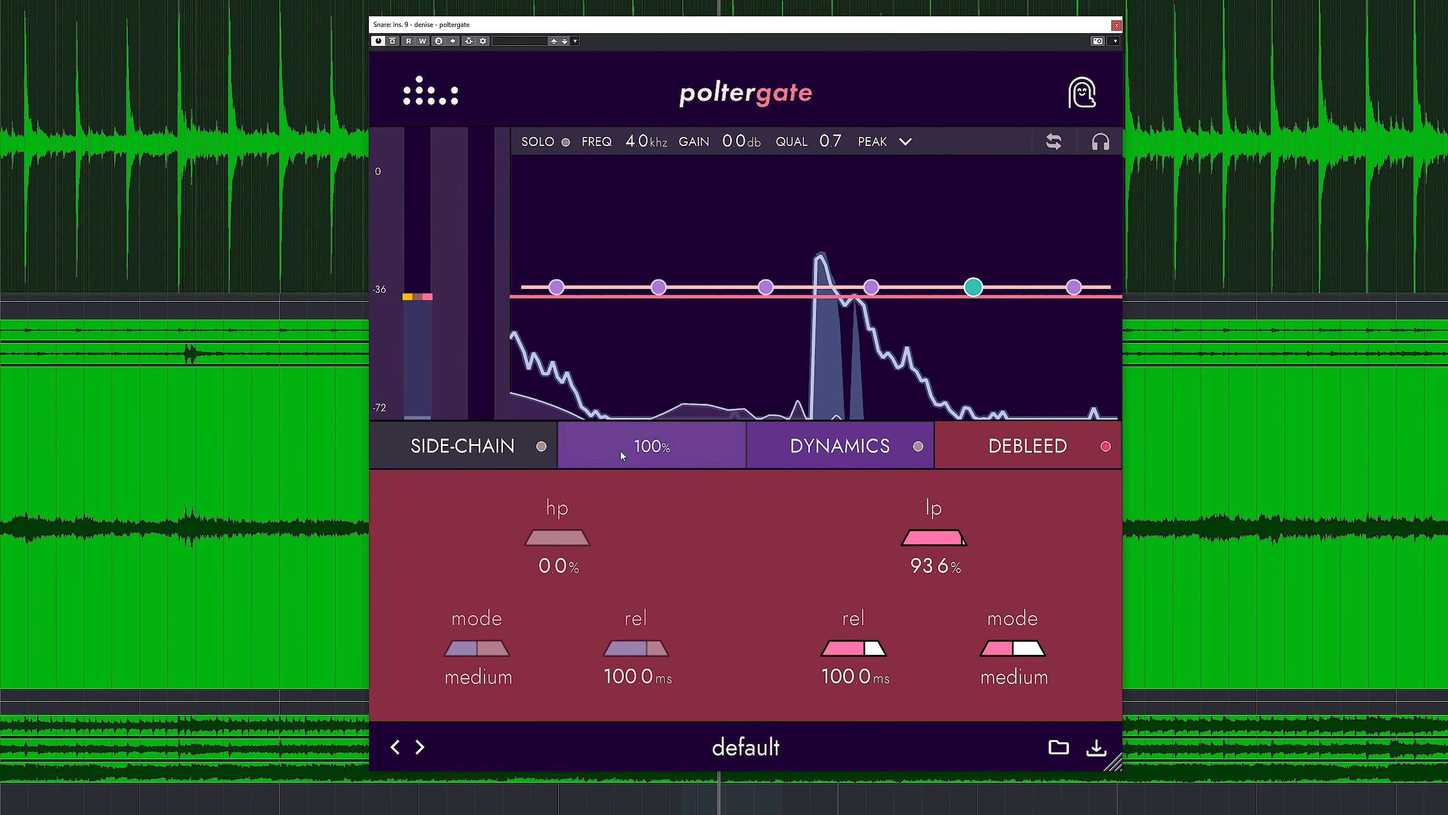
click(1052, 447)
drag(529, 664, 530, 664)
mouse_move(838, 656)
mouse_down()
mouse_move(884, 650)
mouse_move(856, 655)
mouse_up()
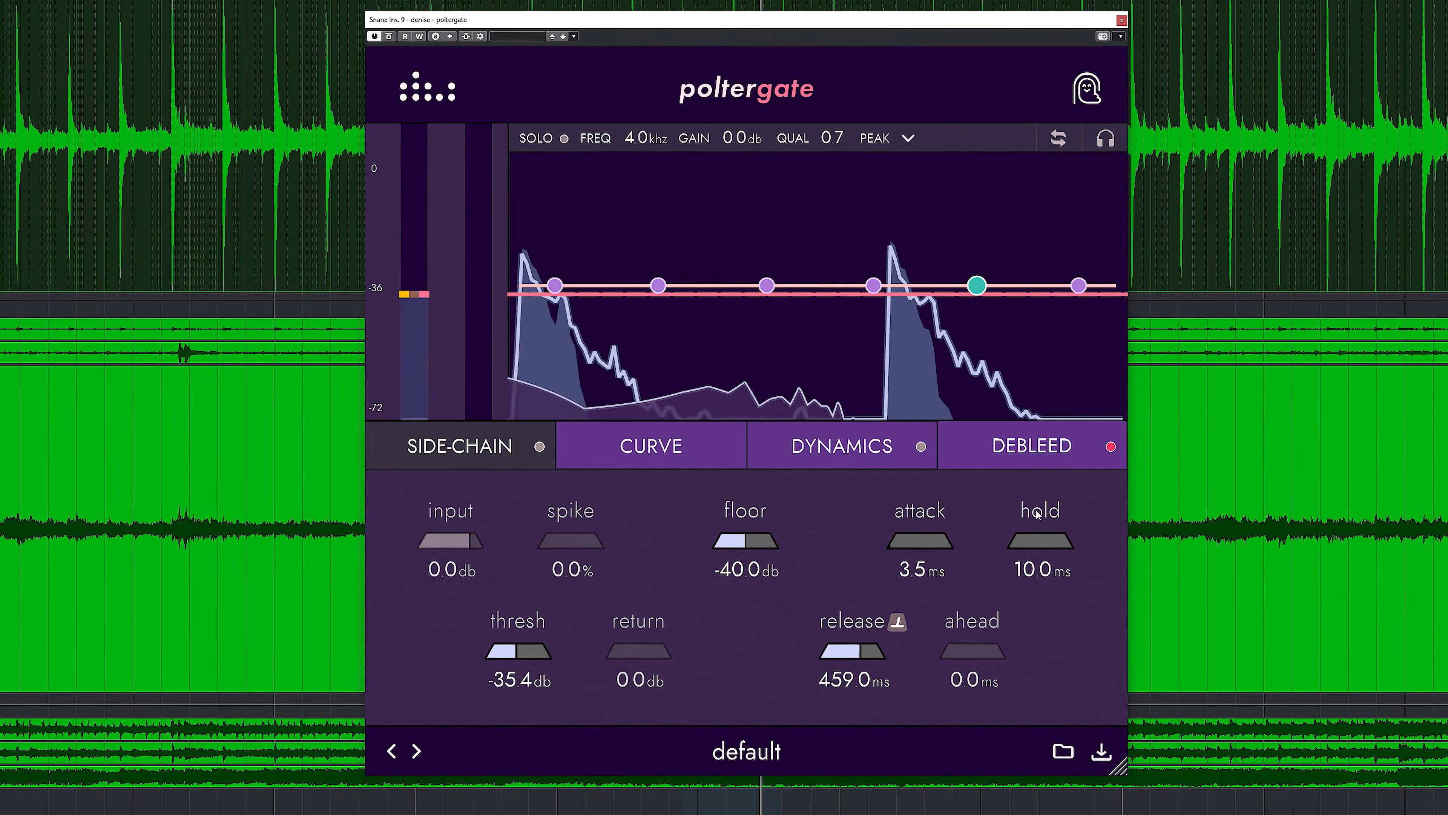
Compare the snare with the second gate bypassed and with only its Debleed section off, switching each back on.
click(391, 37)
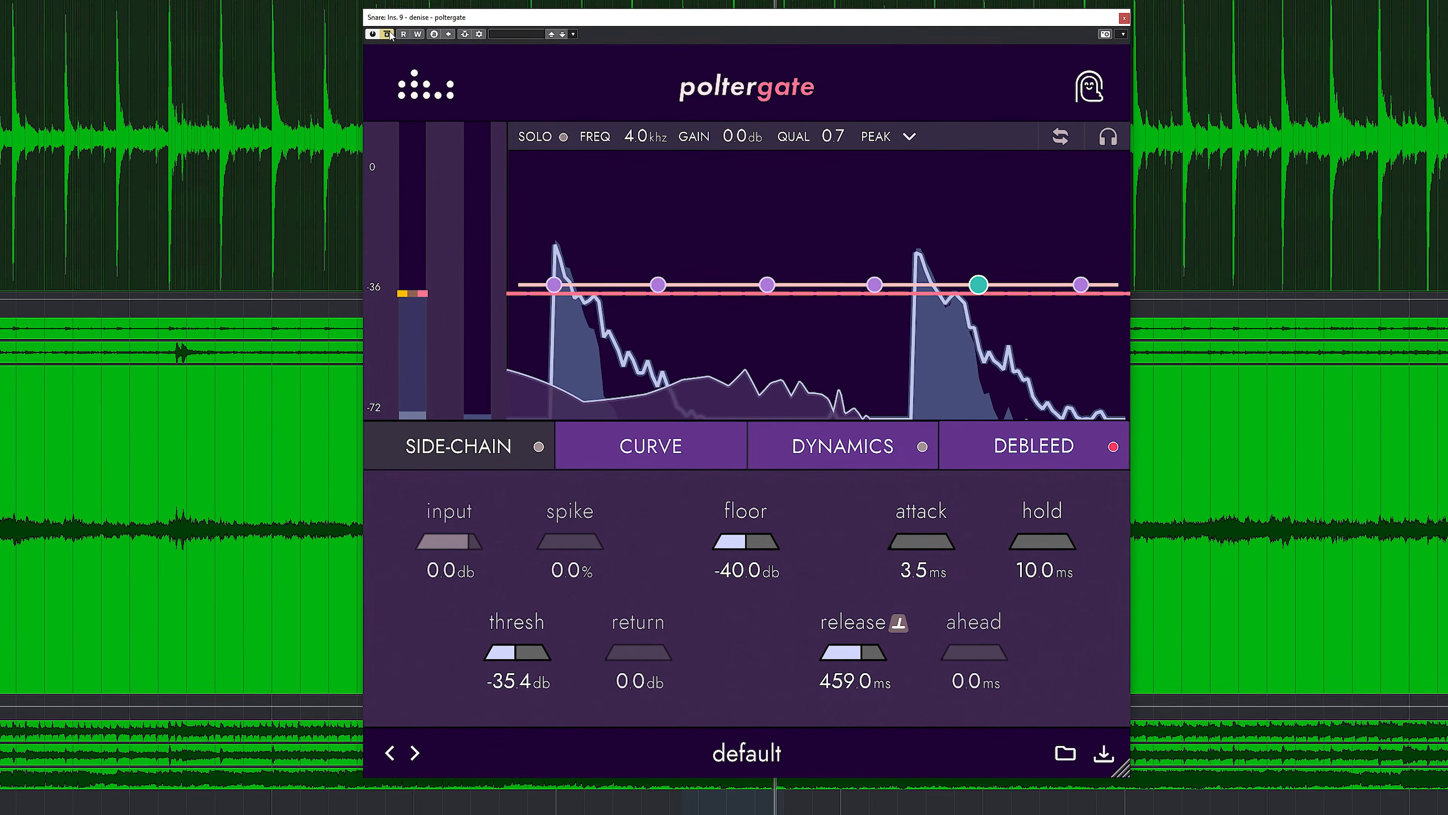
click(389, 35)
click(1118, 454)
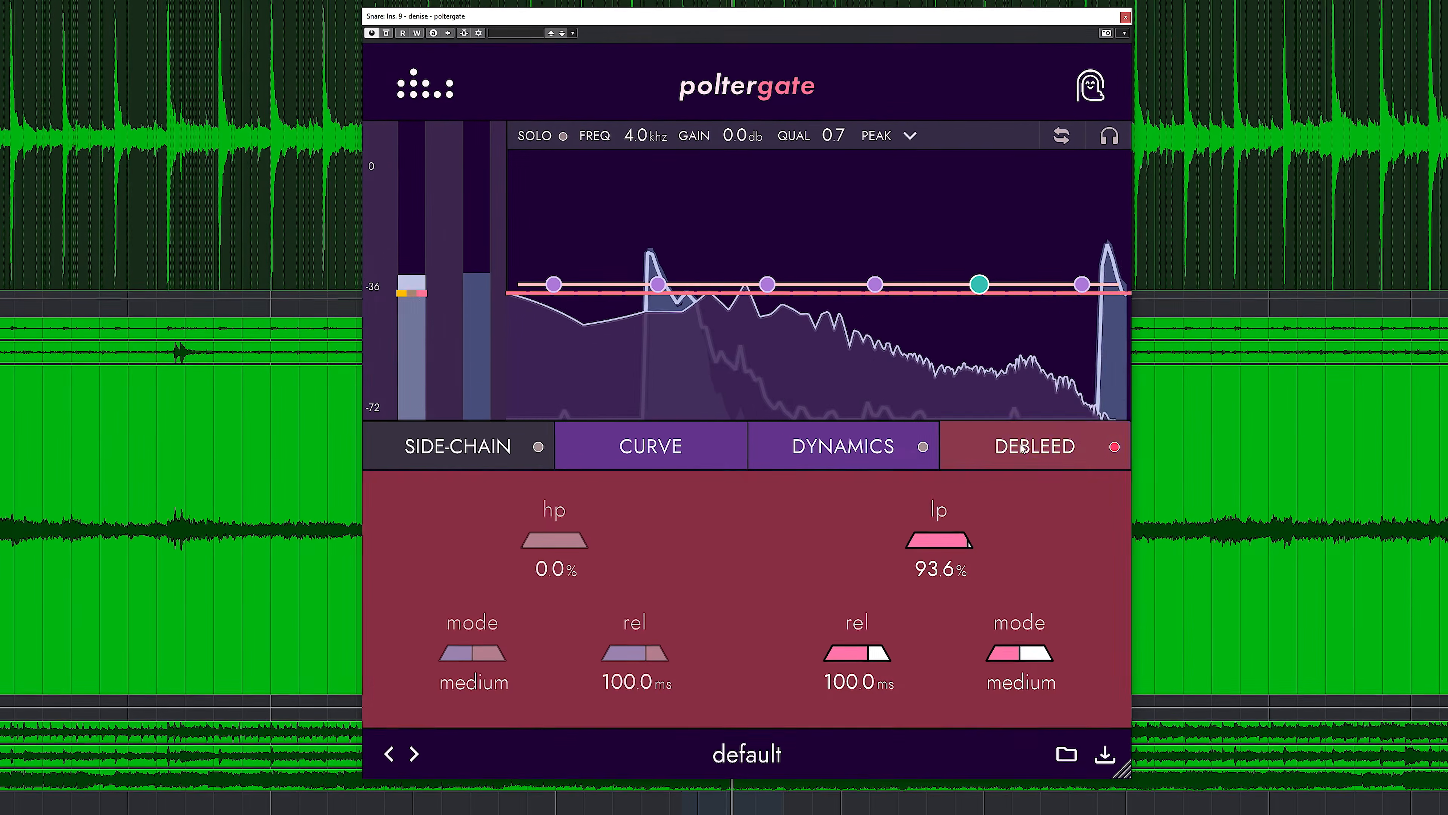
click(1116, 449)
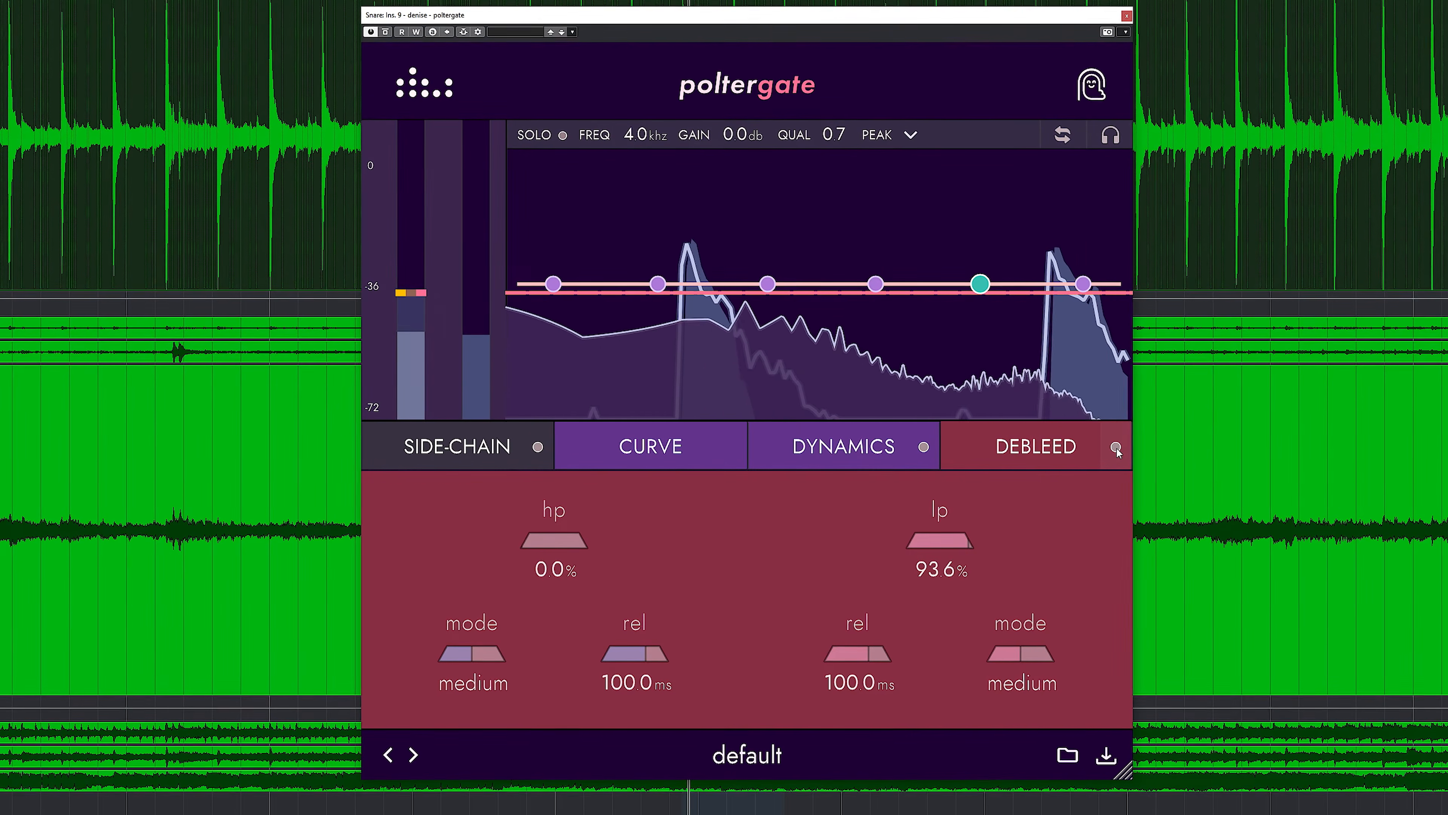
click(1116, 448)
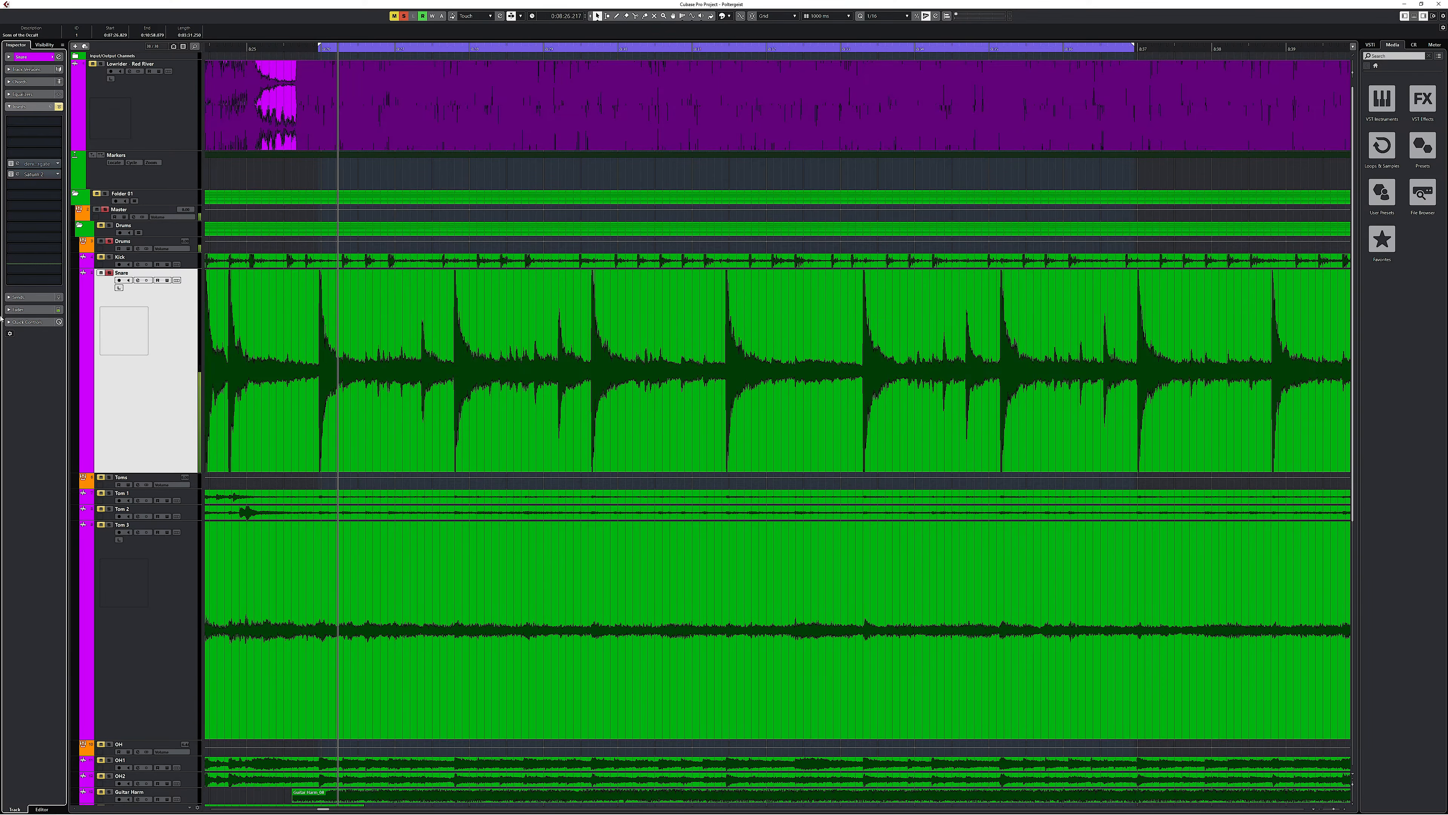
Activate the Saturn 2 insert on the Snare track and split off a separate high-frequency band.
click(11, 175)
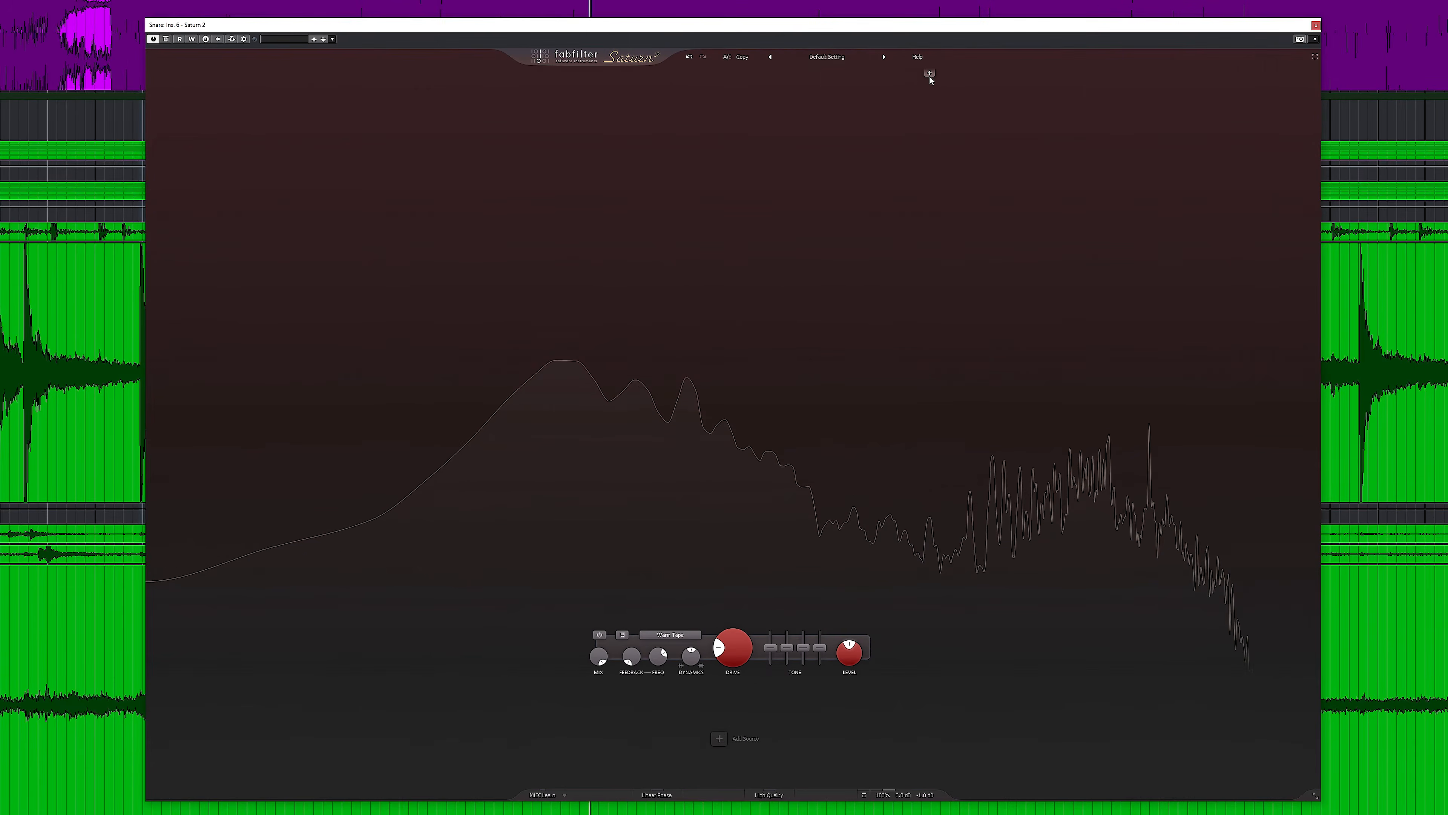
click(935, 138)
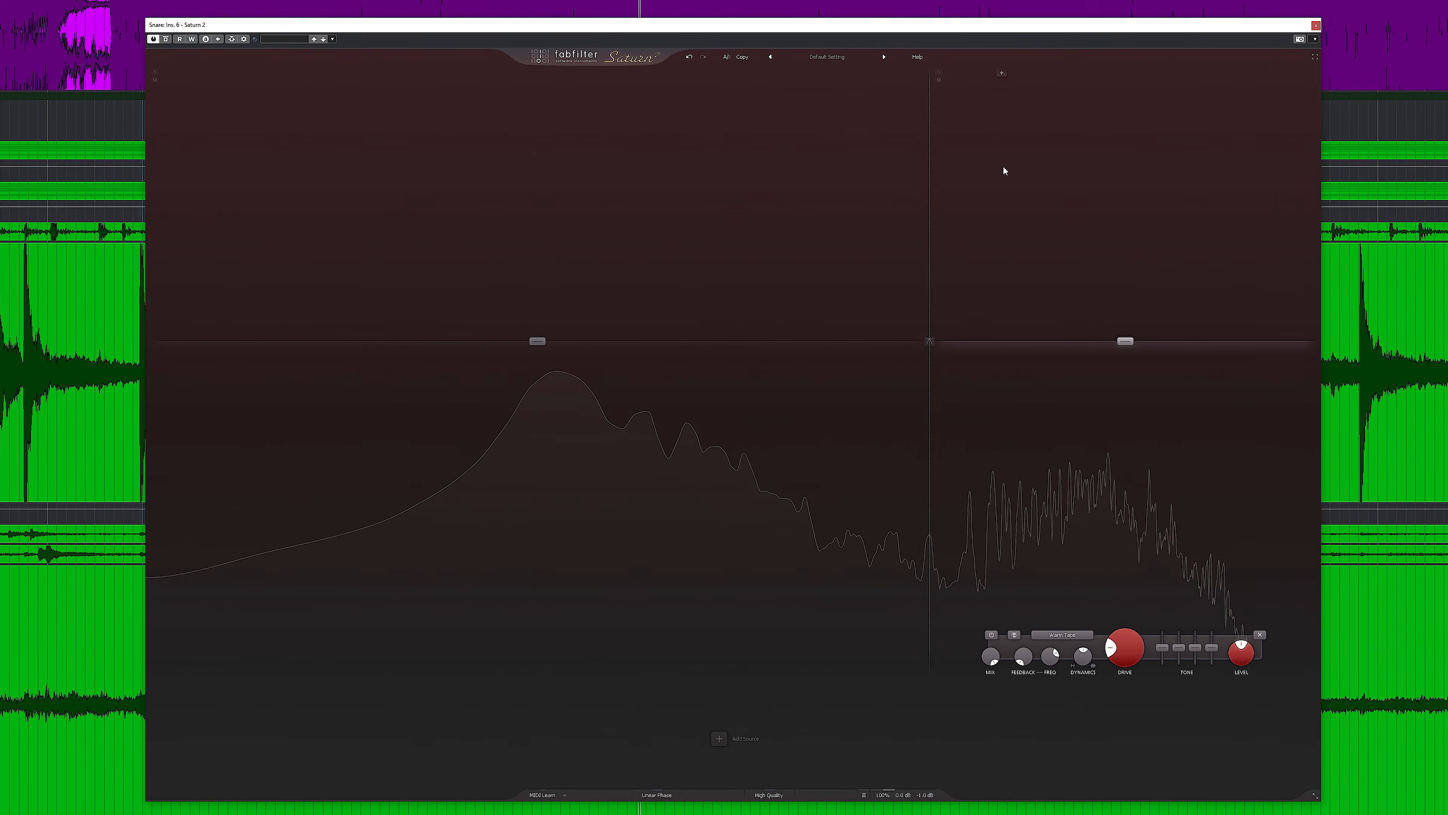
Lower the crossover frequency between Saturn 2's low and high bands, checking the high band soloed and ending its solo.
drag(922, 119, 908, 117)
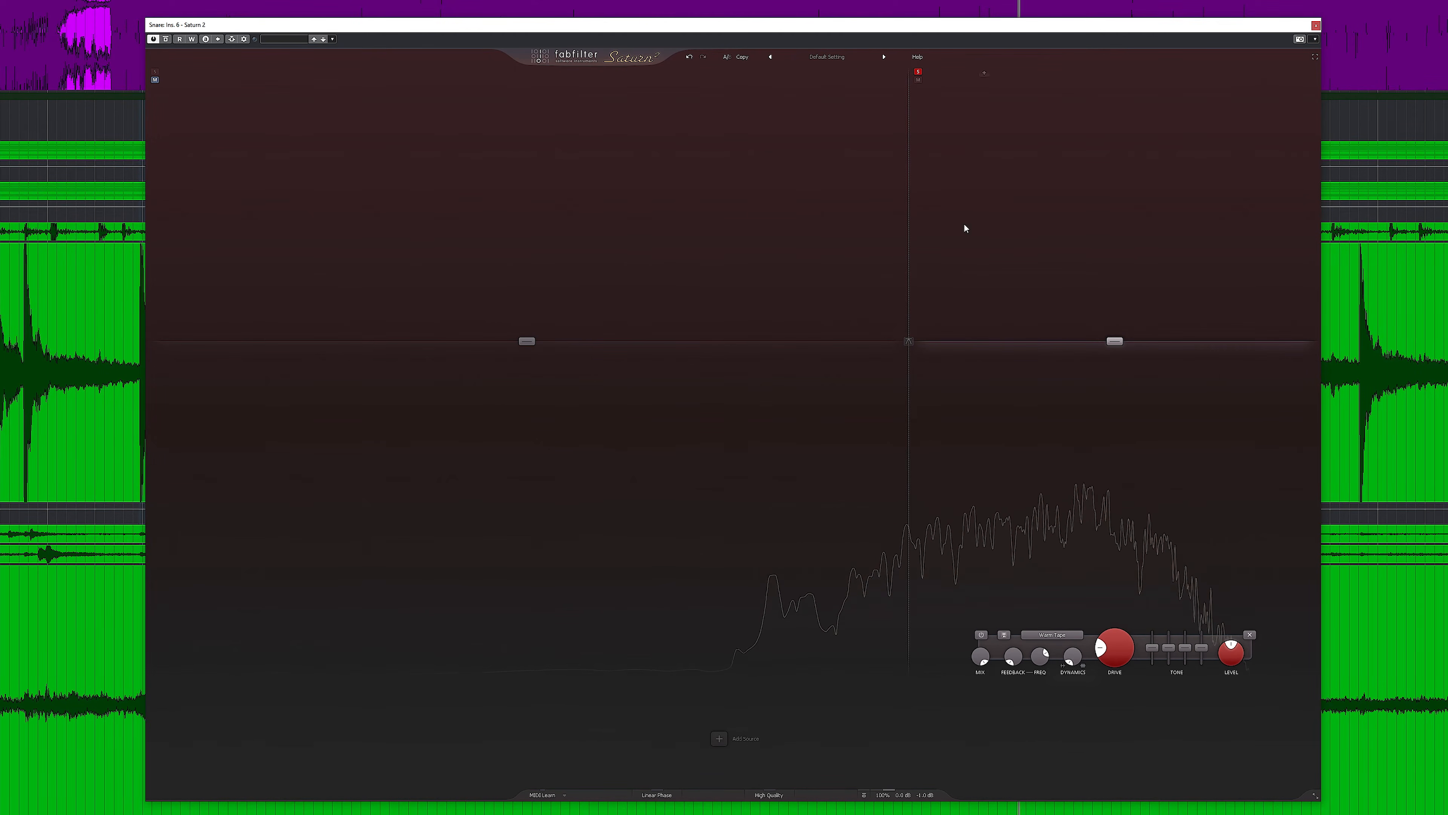
click(918, 69)
click(907, 343)
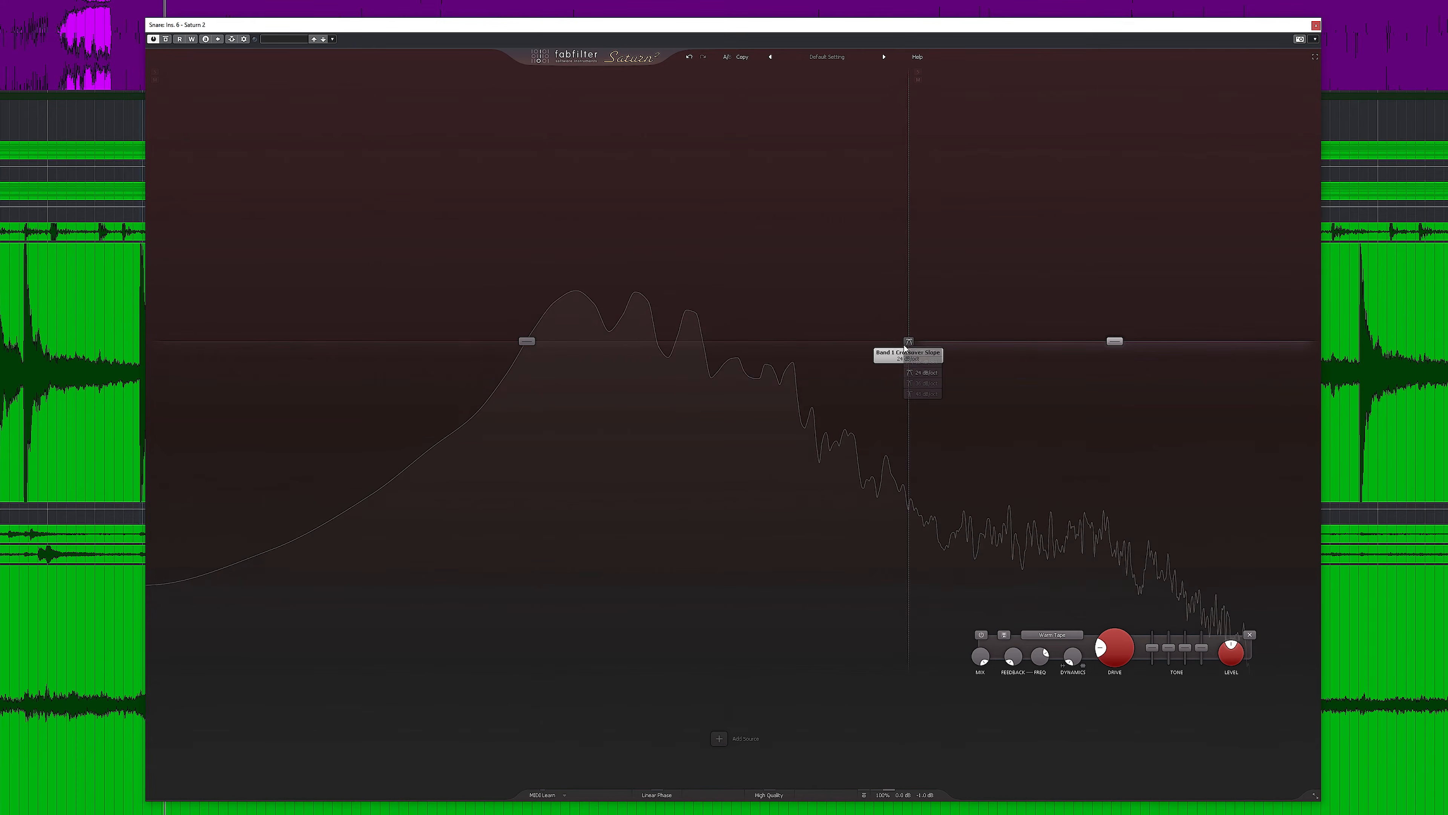
drag(892, 315, 887, 315)
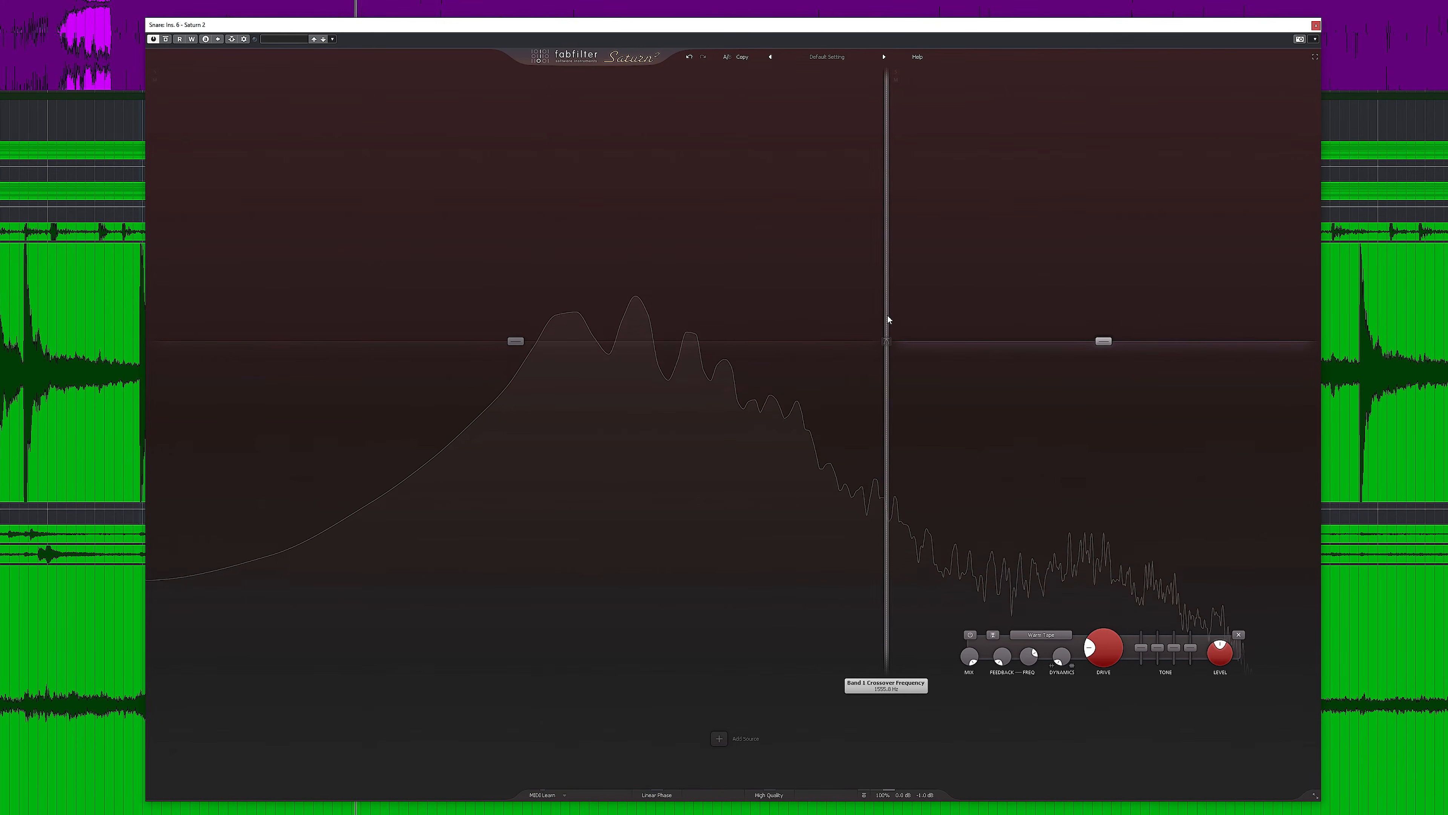
Split off a separate low-frequency band in Saturn 2, pull that lowest band's level down, and close the plugin window.
click(557, 73)
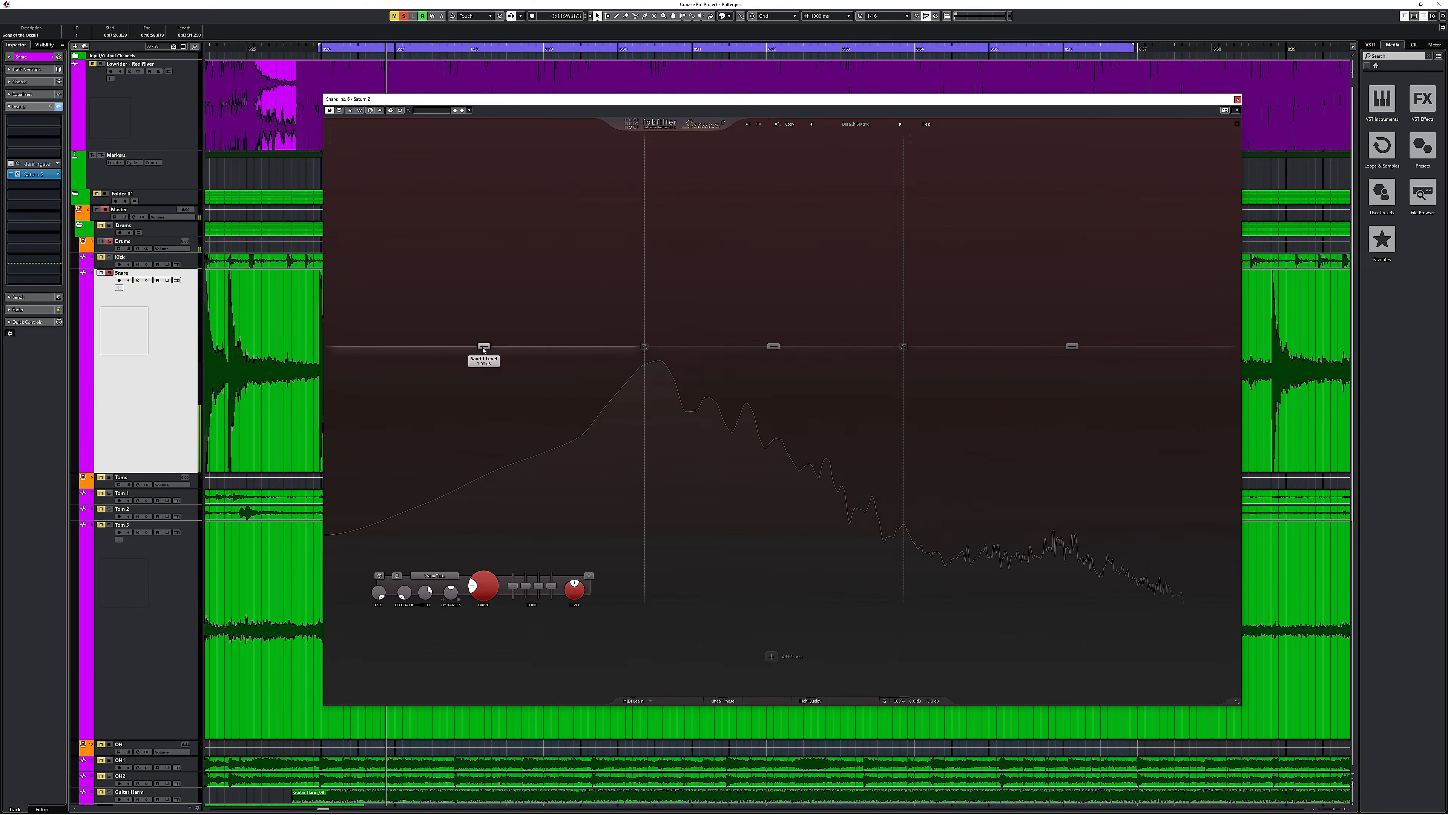
drag(350, 340, 351, 607)
click(927, 796)
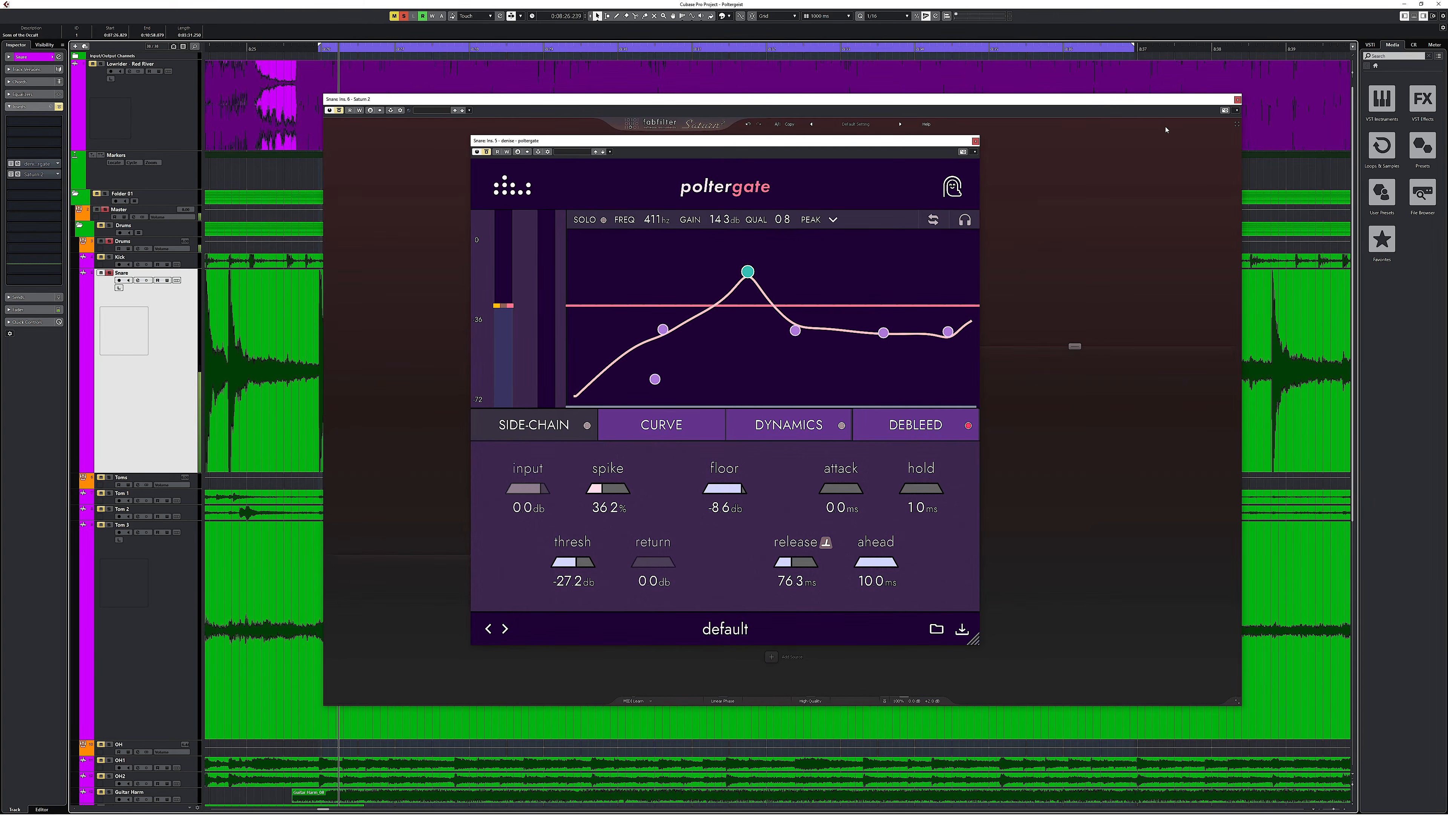
click(1237, 100)
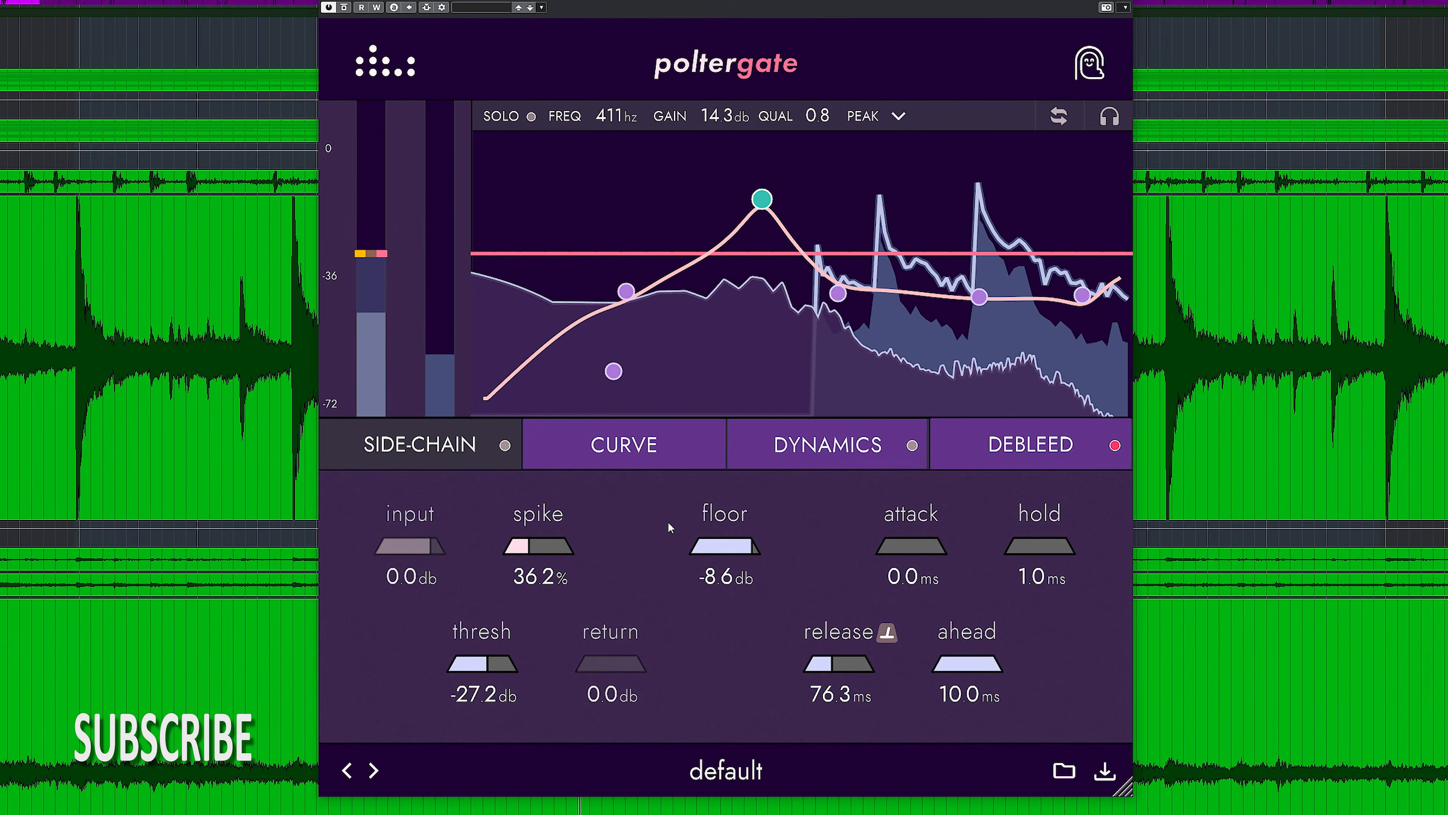
Set the snare gate's spike to 35.1% and its Debleed lp to 62.1% with a 15.8 ms release in heavy mode.
mouse_move(528, 557)
mouse_down()
mouse_move(571, 560)
mouse_move(525, 565)
mouse_up()
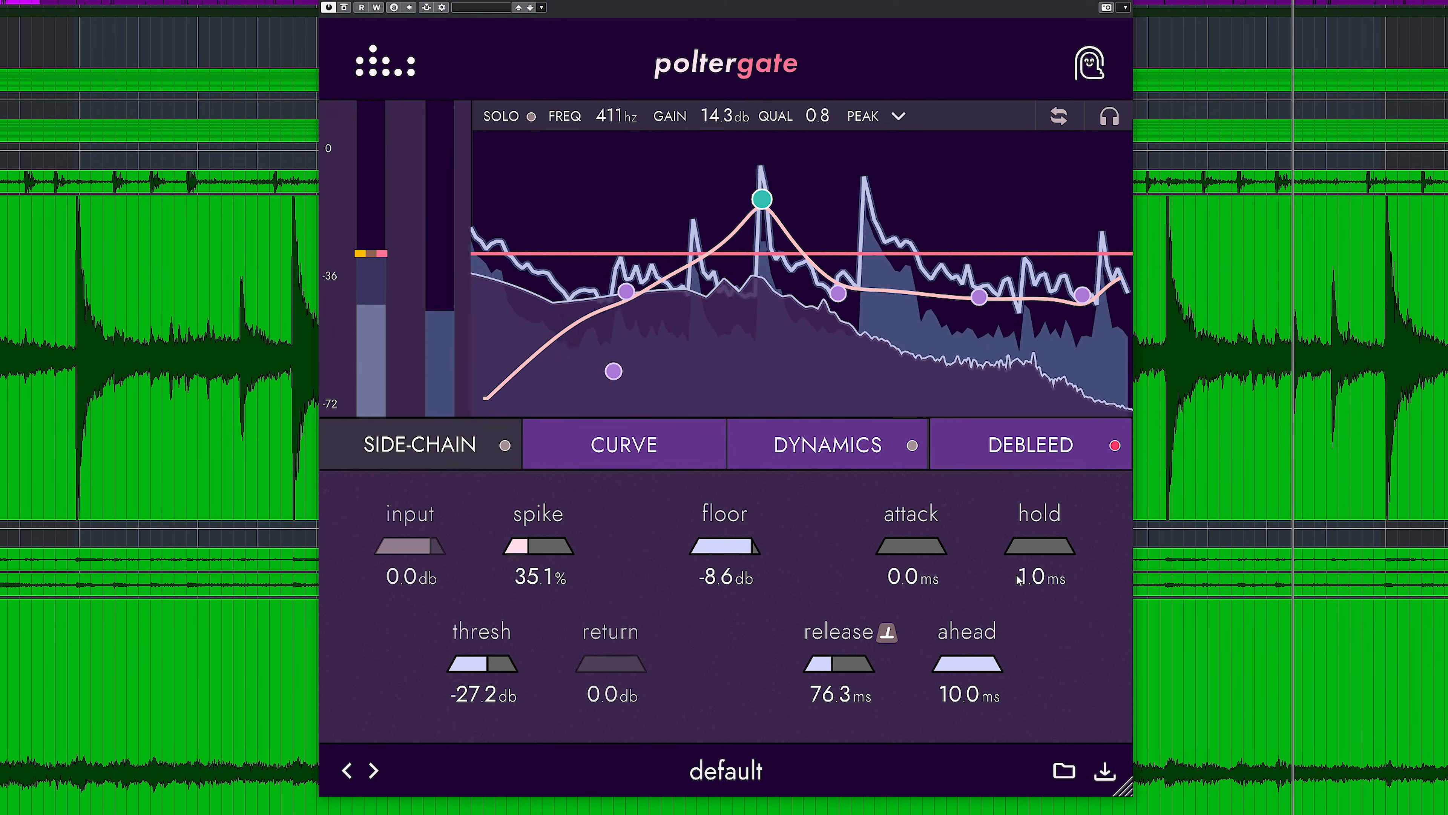
click(1010, 447)
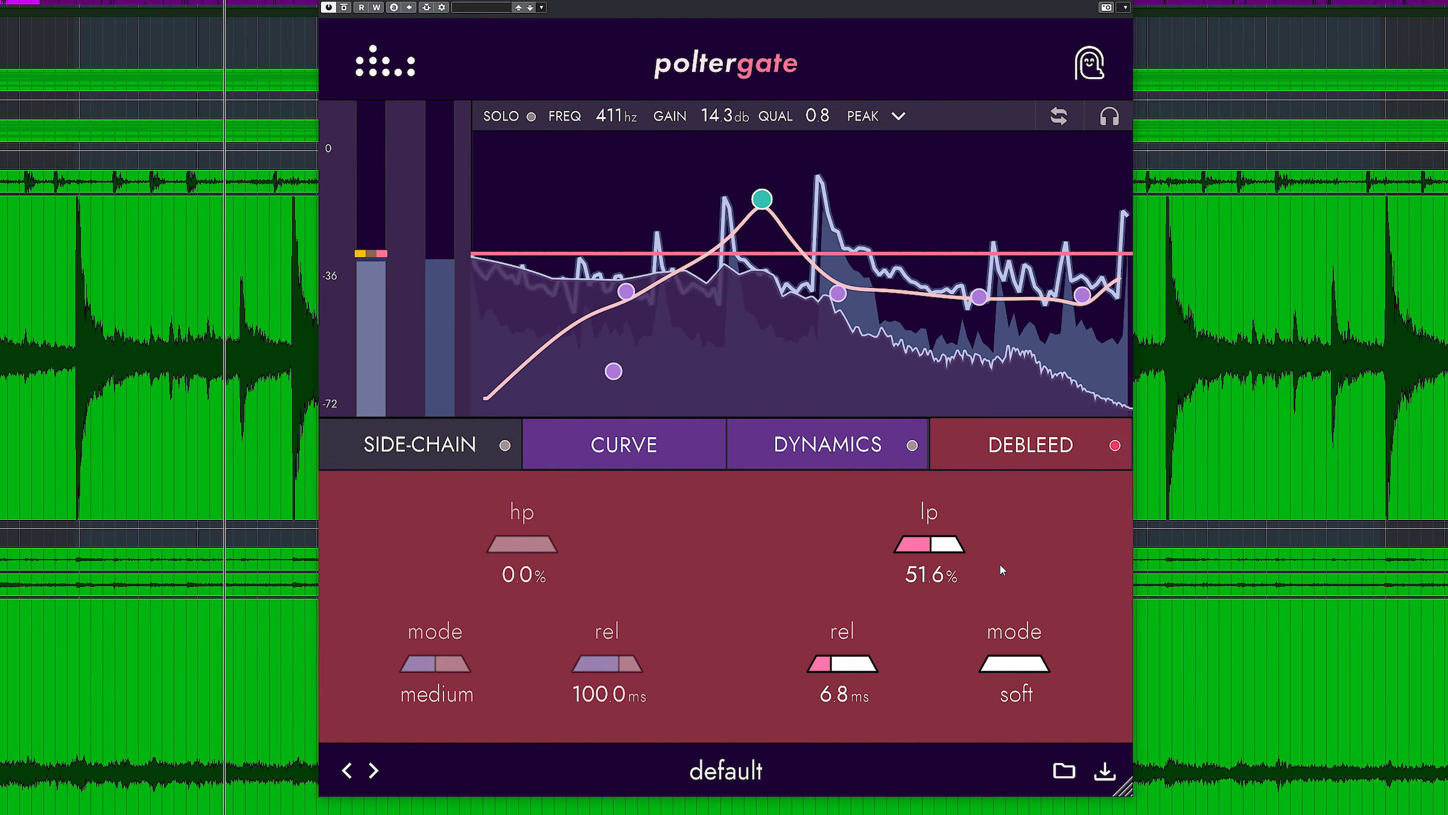
drag(863, 672, 865, 672)
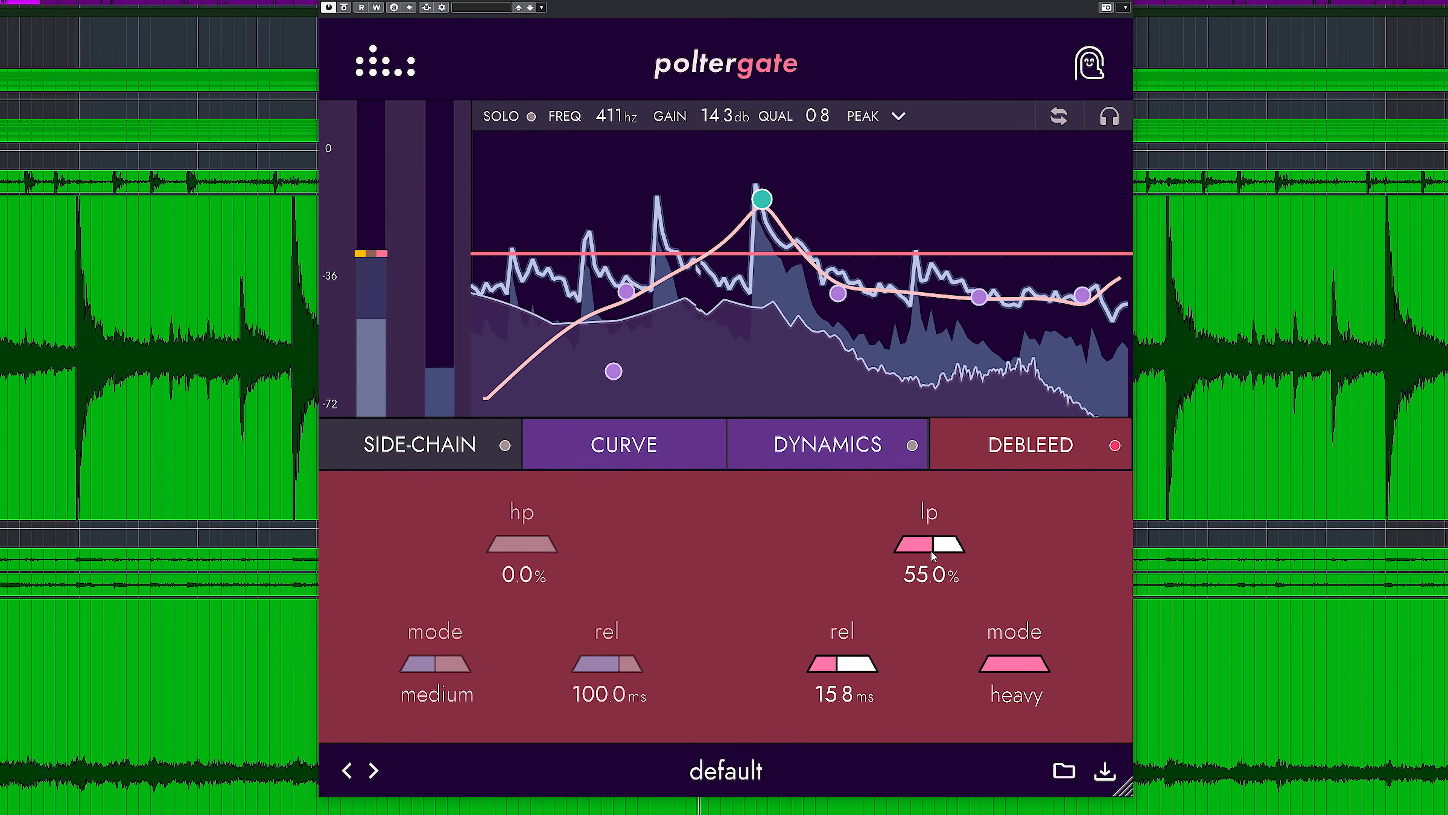
mouse_move(958, 550)
mouse_down()
mouse_move(975, 544)
mouse_move(941, 548)
mouse_up()
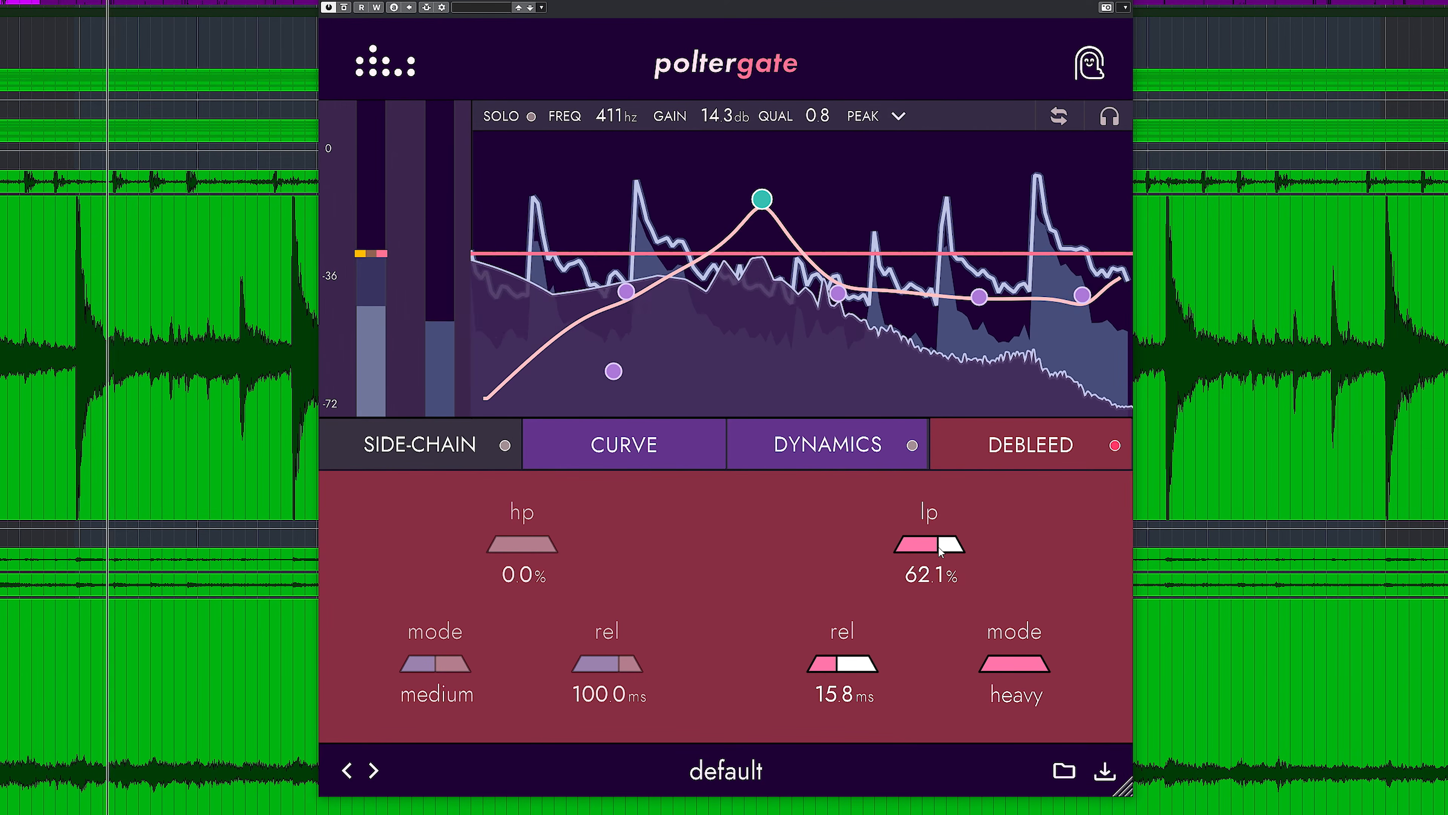
Return to the snare gate's main controls and fine-tune the threshold.
click(1010, 463)
drag(494, 667, 500, 669)
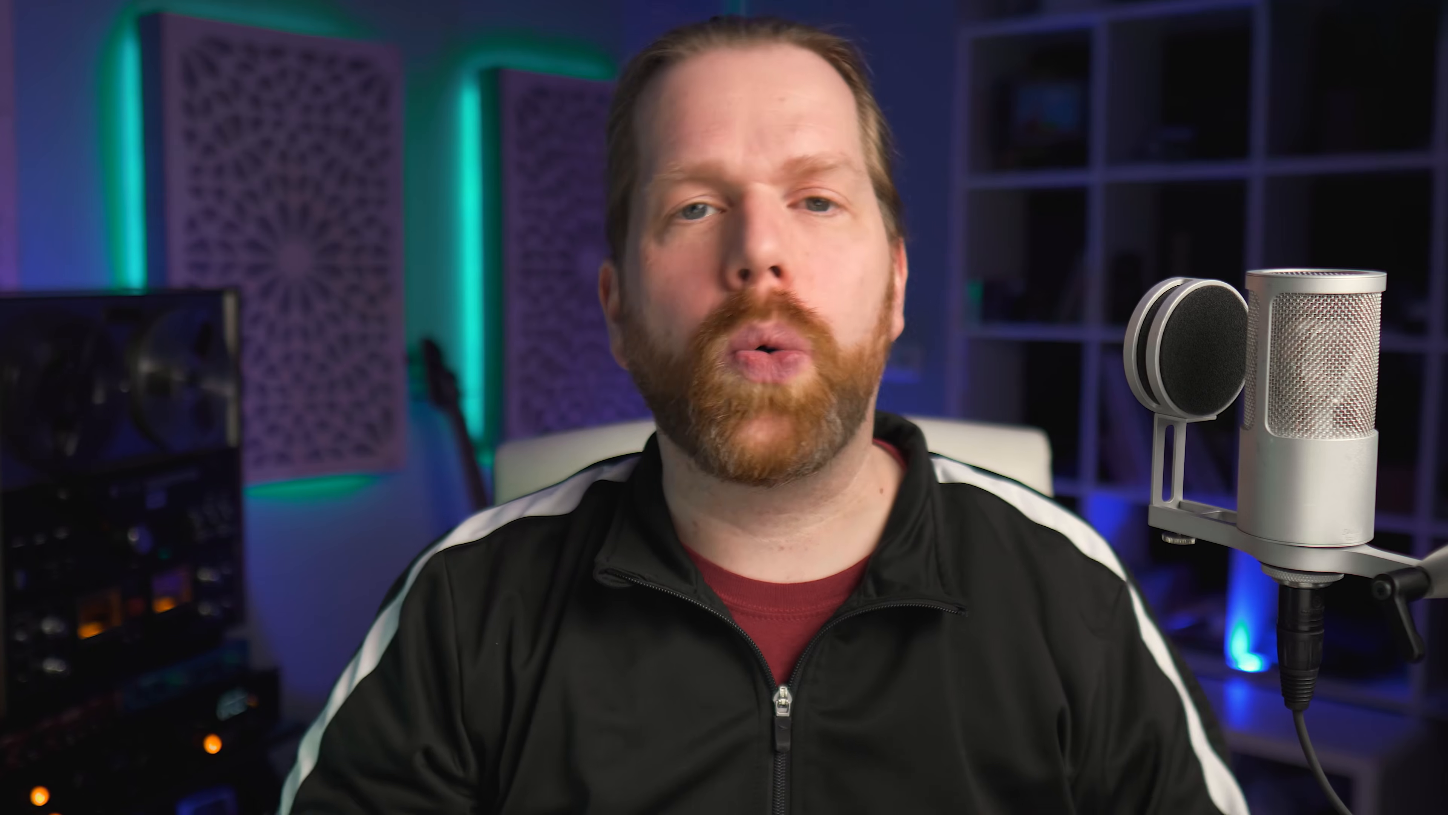